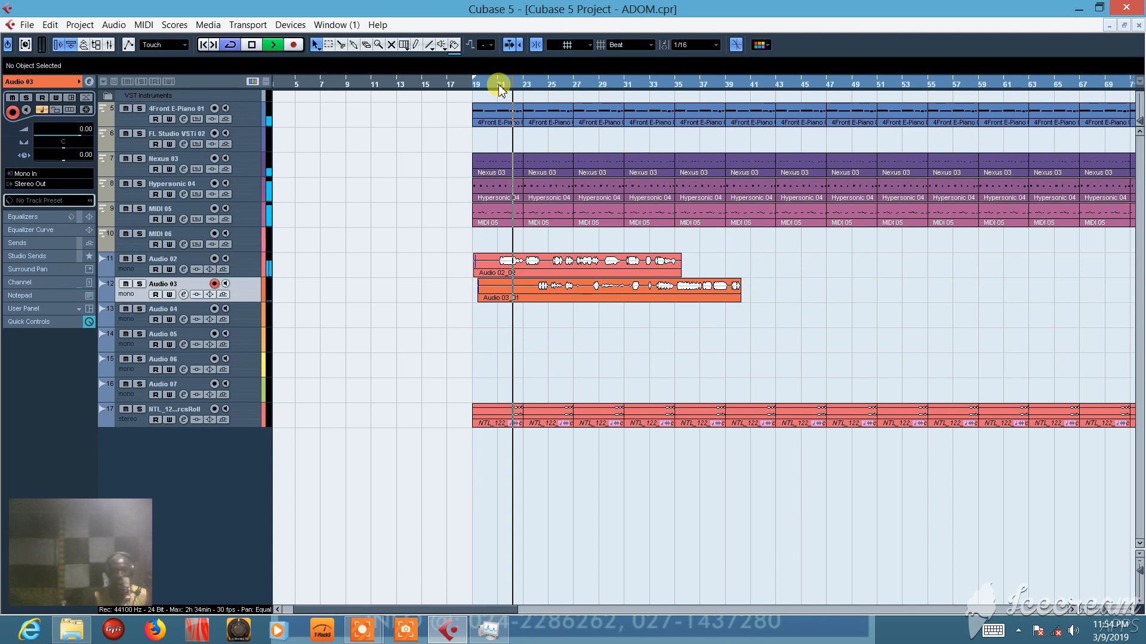
Listen to the Audio 02 and Audio 03 vocals from about bar 22 and again from bar 23, stopping just after bar 35.
{"action": "key", "text": "space"}
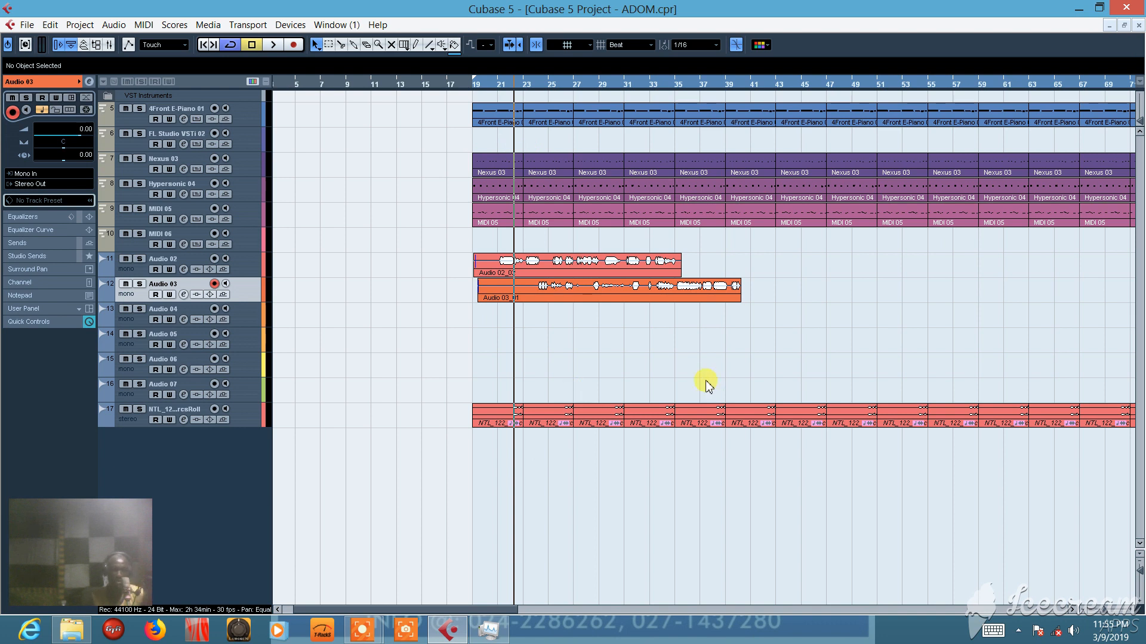
{"action": "key", "text": "space"}
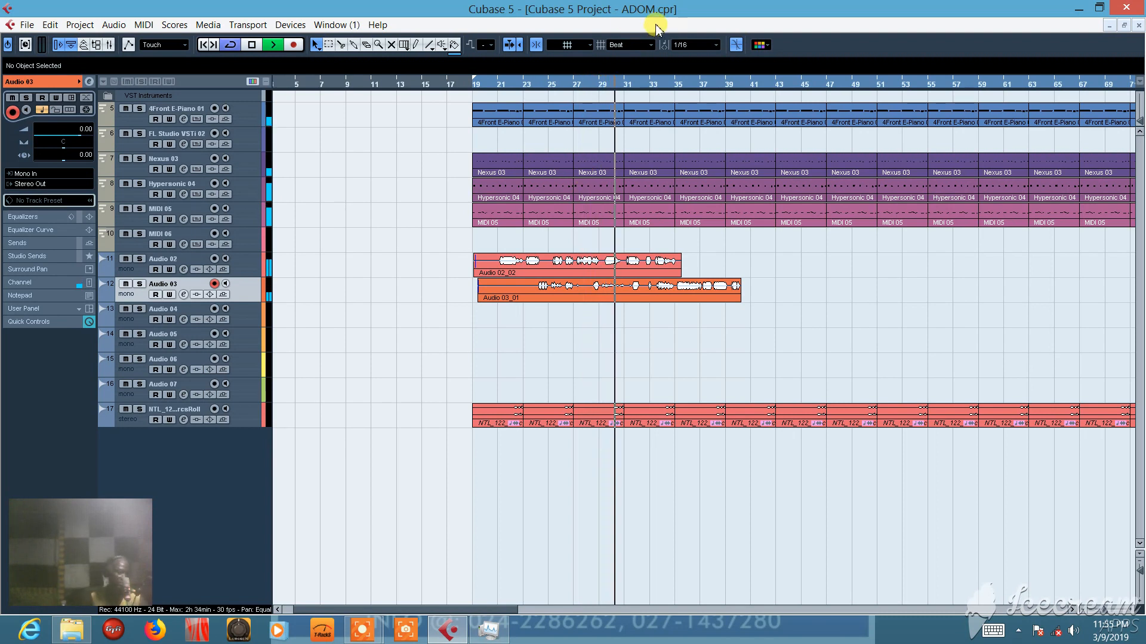
{"action": "key", "text": "space"}
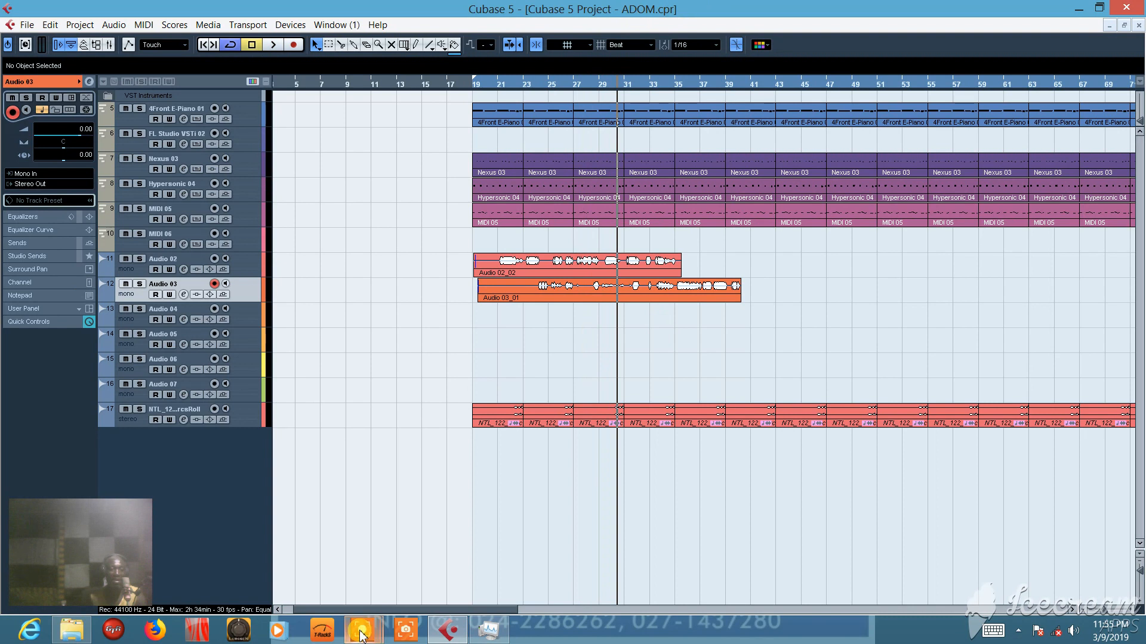
{"action": "mouse_move", "coordinate": [368, 632]}
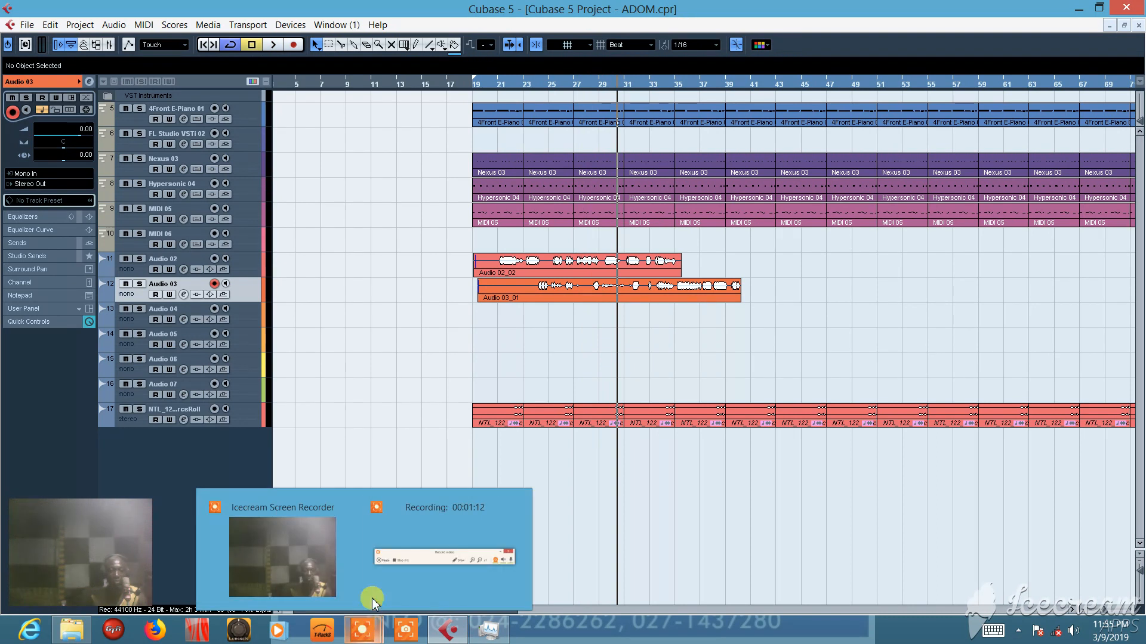
{"action": "mouse_move", "coordinate": [389, 563]}
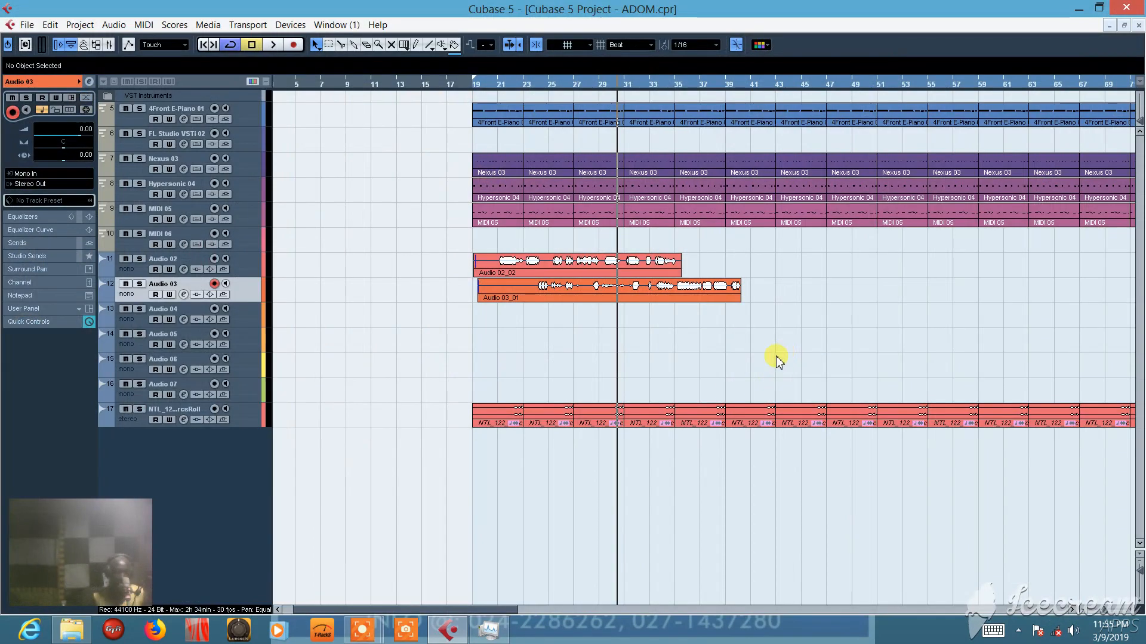
{"action": "left_click", "coordinate": [529, 87]}
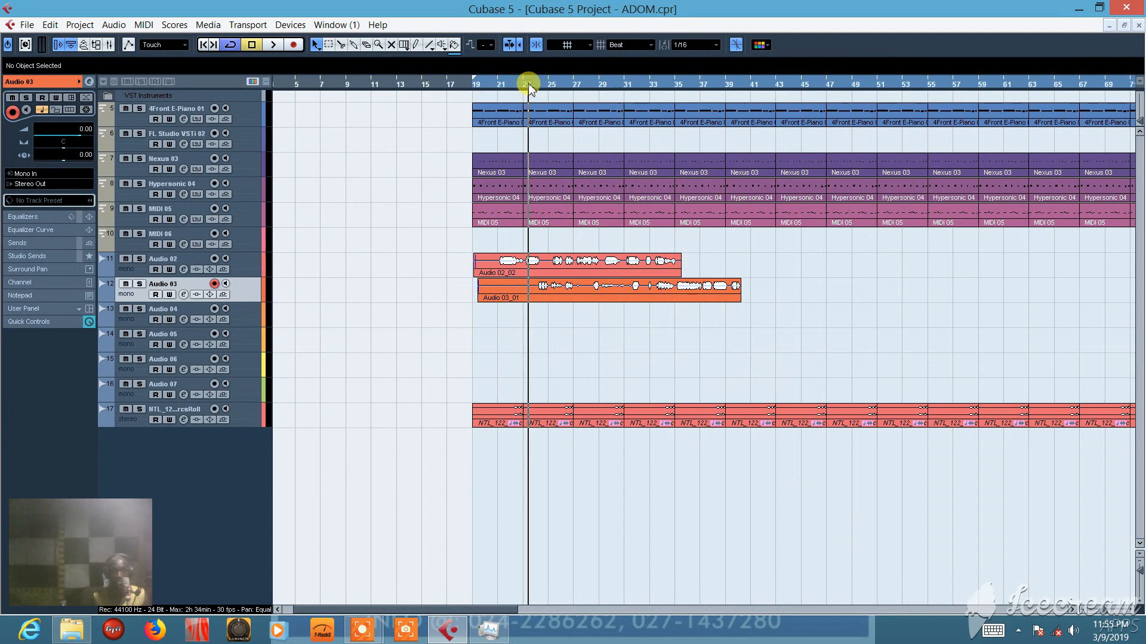
{"action": "key", "text": "space"}
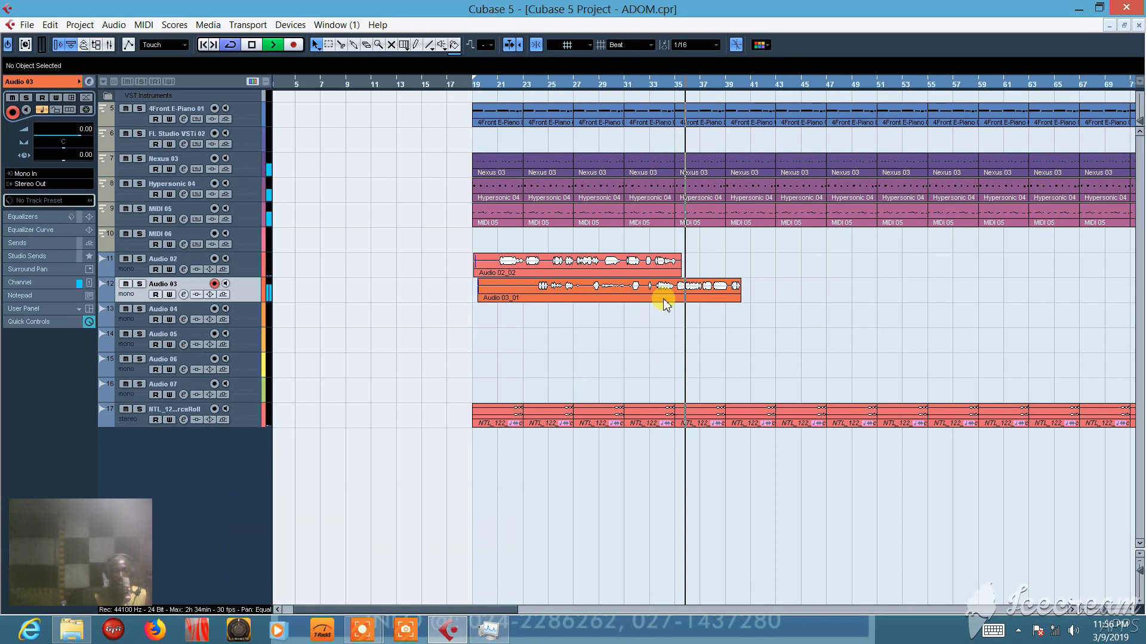
{"action": "key", "text": "space"}
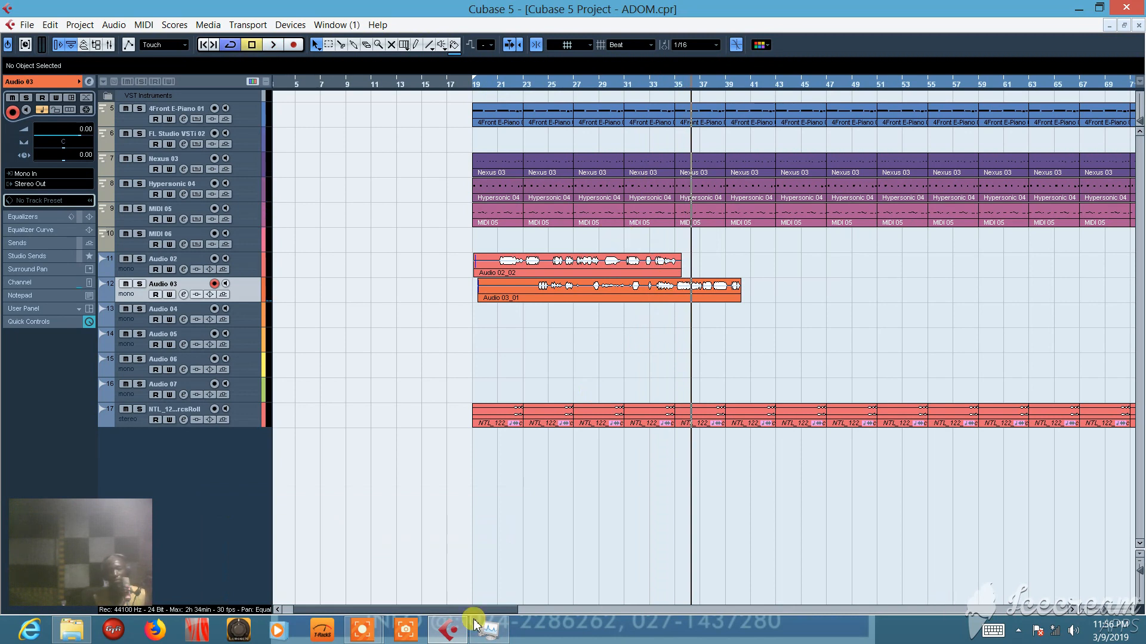
Play the arrangement from about bar 27 to find where the vocal section changes.
{"action": "left_click_drag", "start_coordinate": [465, 611], "coordinate": [490, 611]}
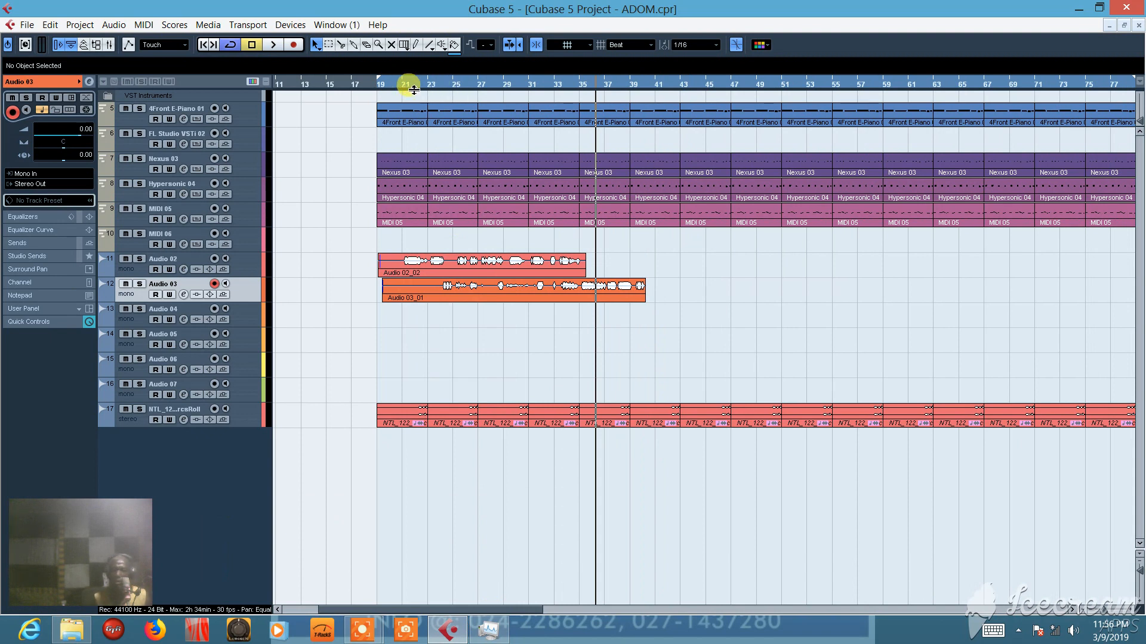
{"action": "left_click", "coordinate": [458, 87]}
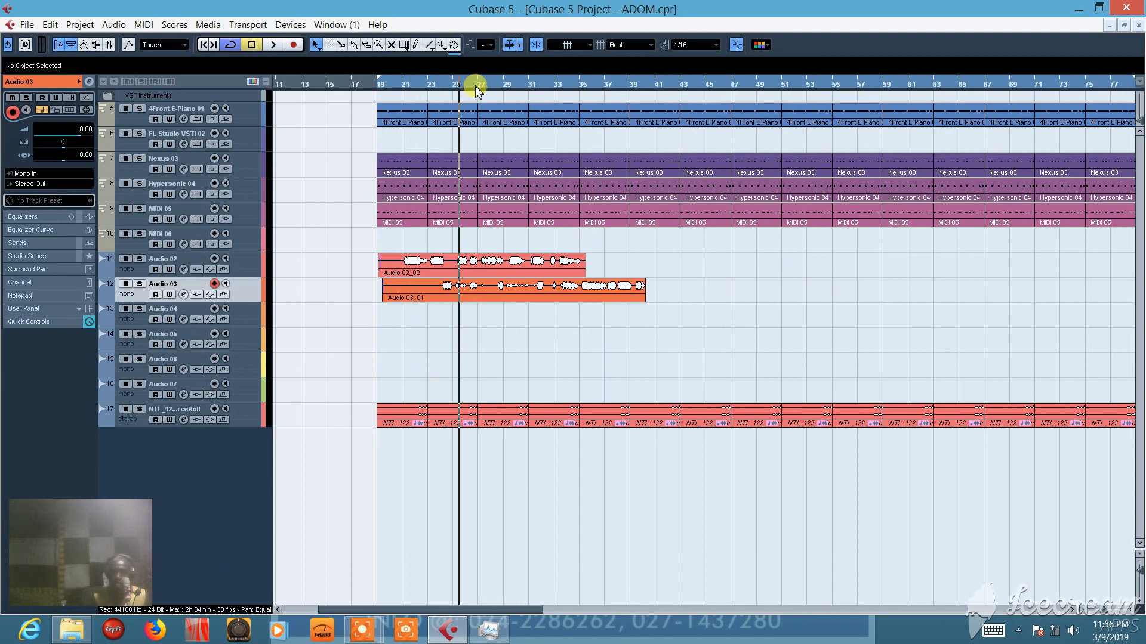
{"action": "left_click", "coordinate": [475, 86]}
{"action": "key", "text": "space"}
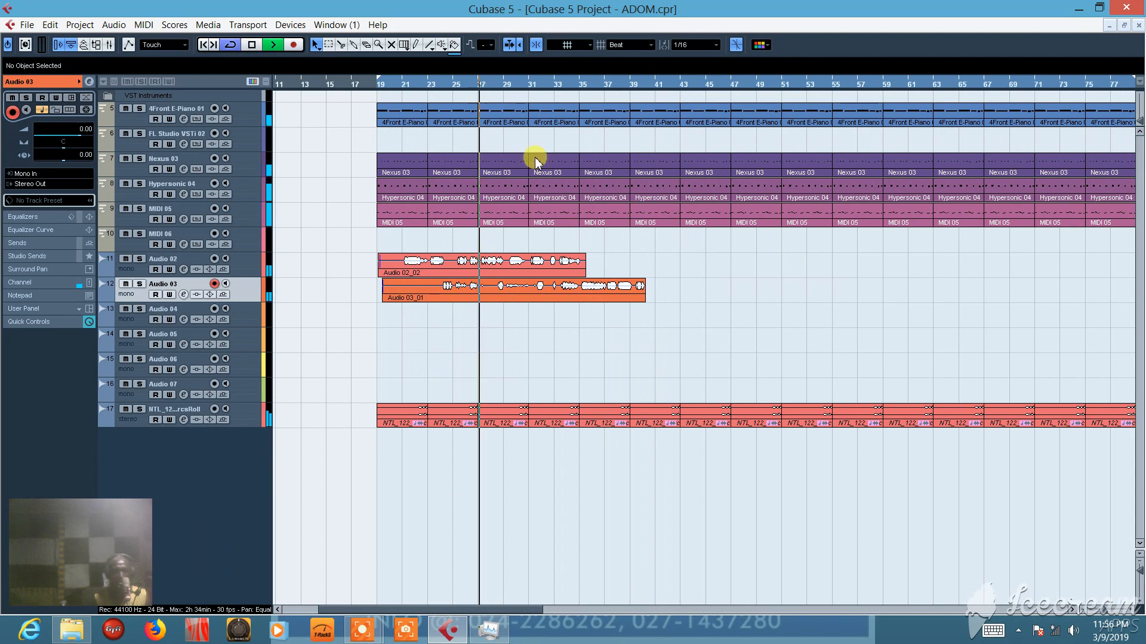
Split both the Audio 02 and Audio 03 vocal clips at bar 31 and again at about bar 35.
{"action": "right_click", "coordinate": [528, 283]}
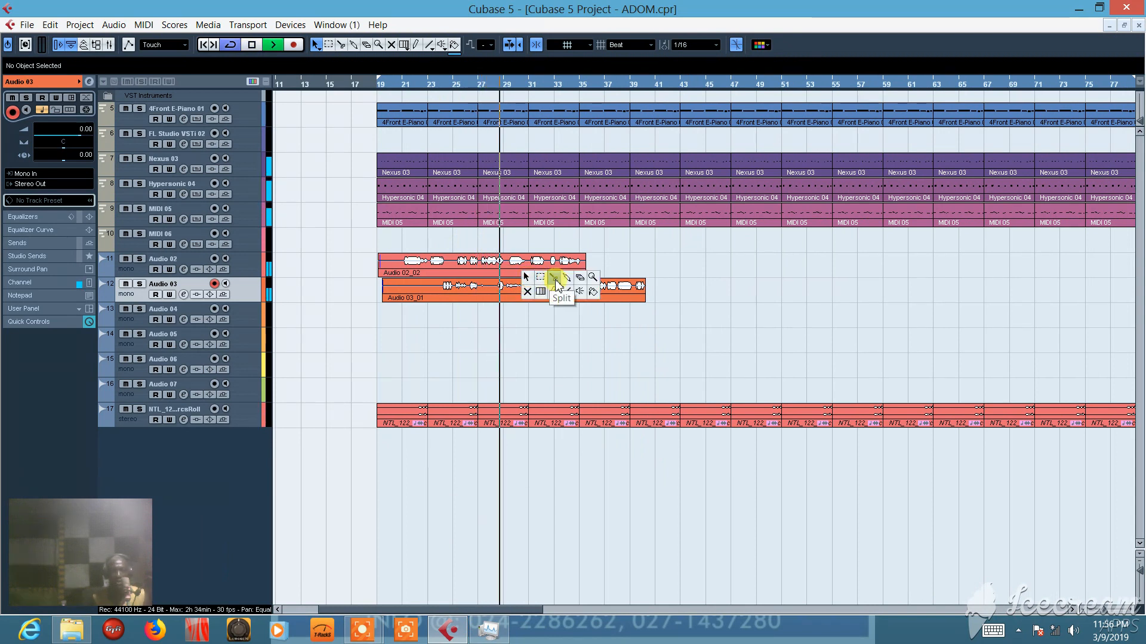
{"action": "left_click", "coordinate": [555, 279]}
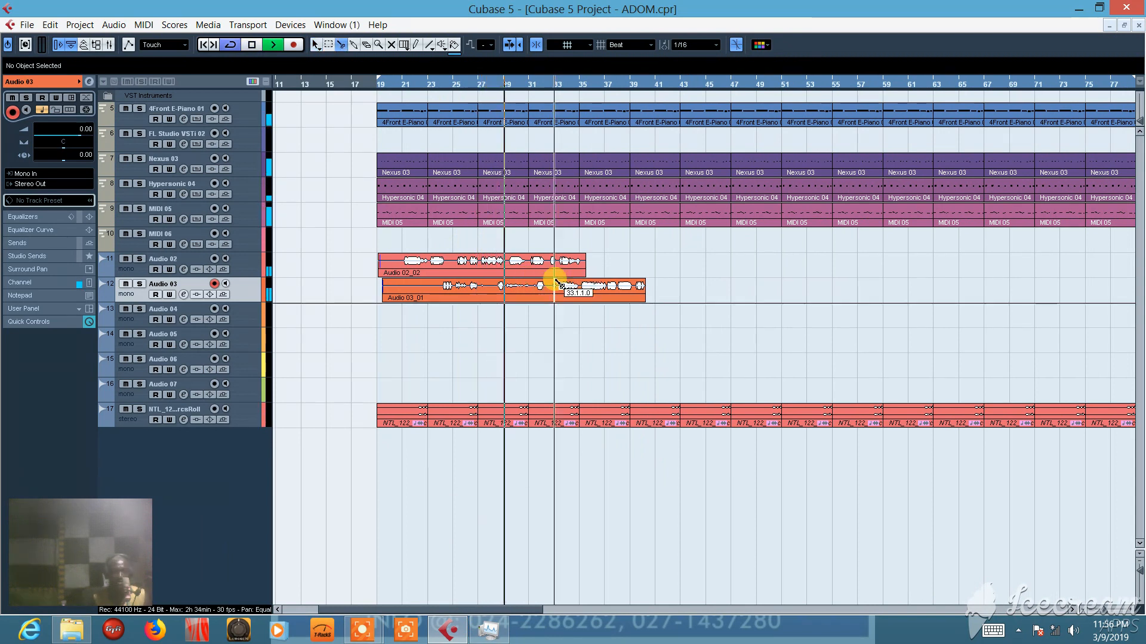
{"action": "right_click", "coordinate": [647, 260]}
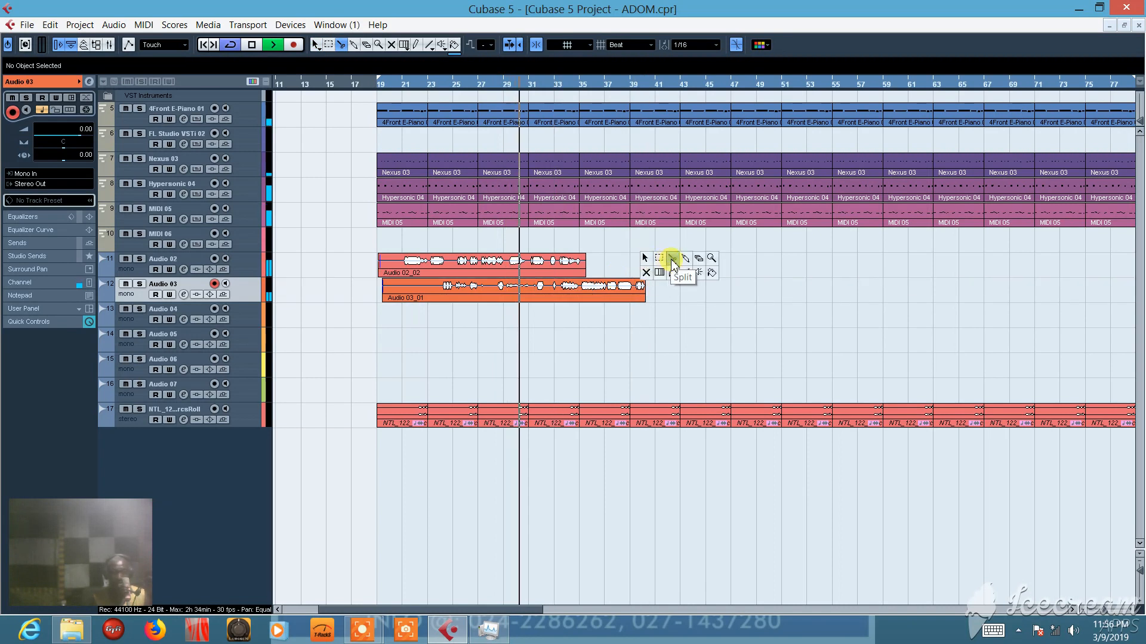
{"action": "left_click", "coordinate": [672, 260]}
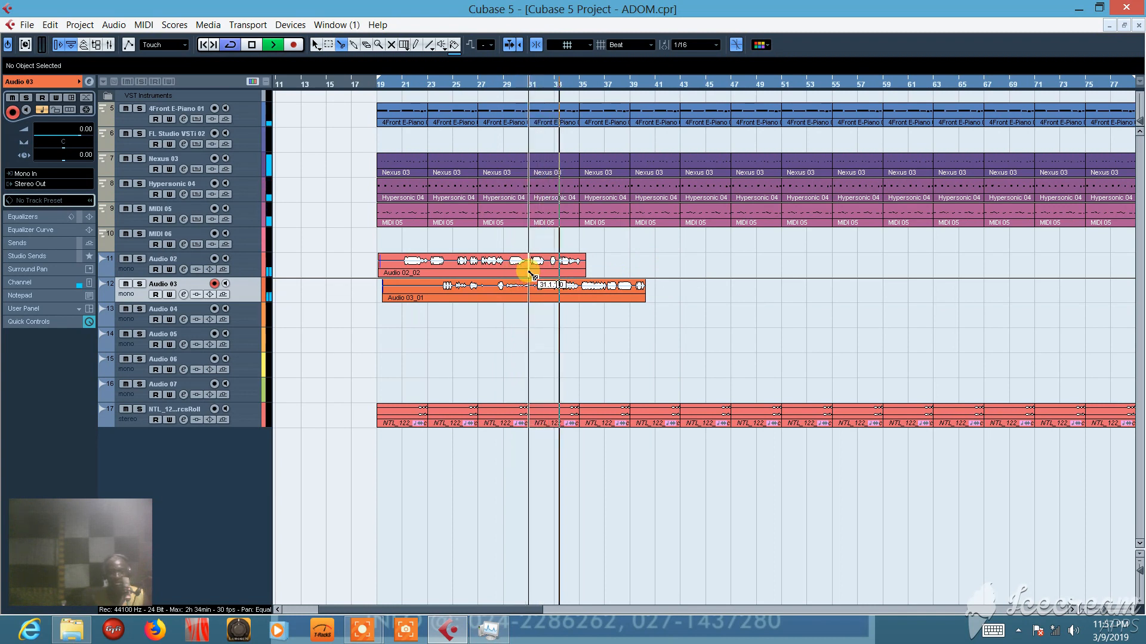
{"action": "left_click_drag", "start_coordinate": [533, 251], "coordinate": [532, 255]}
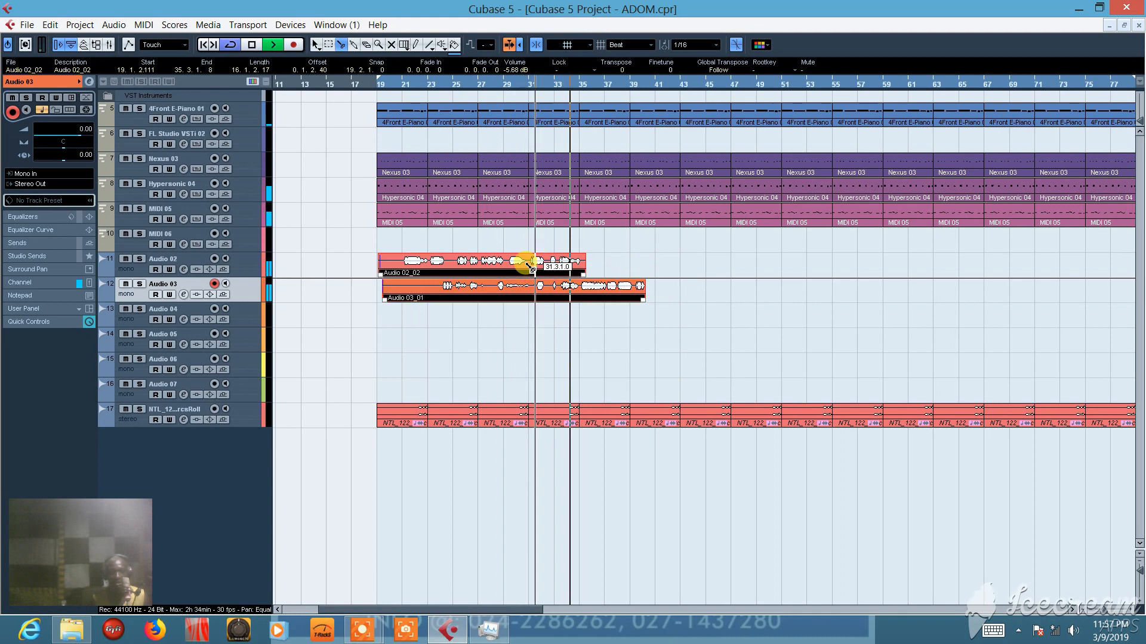
{"action": "key", "text": "space"}
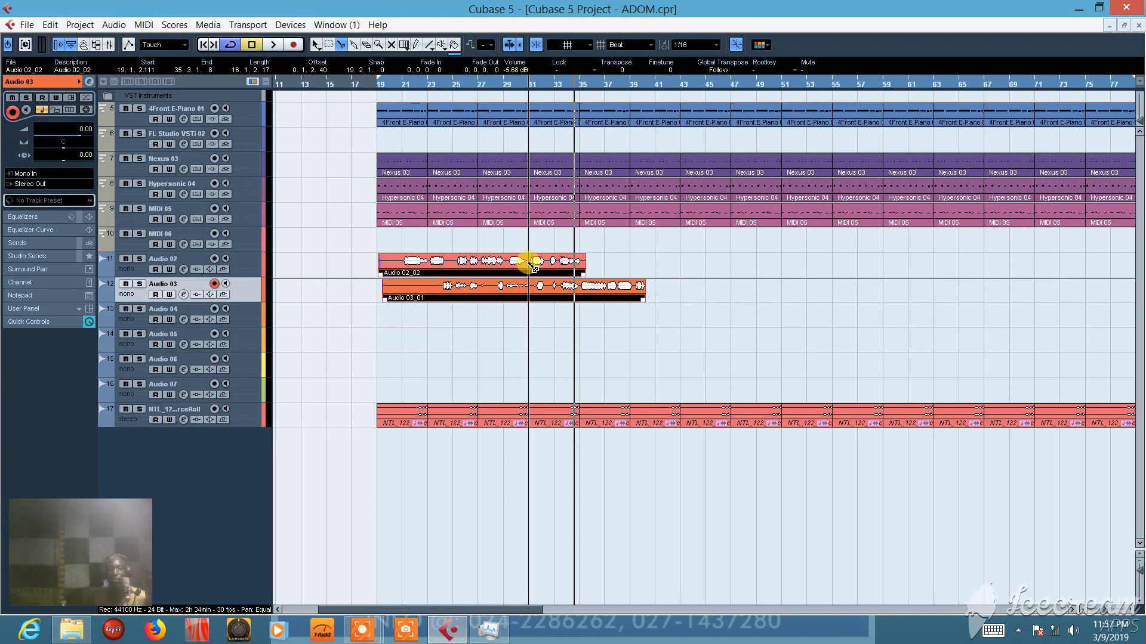
{"action": "left_click", "coordinate": [531, 265]}
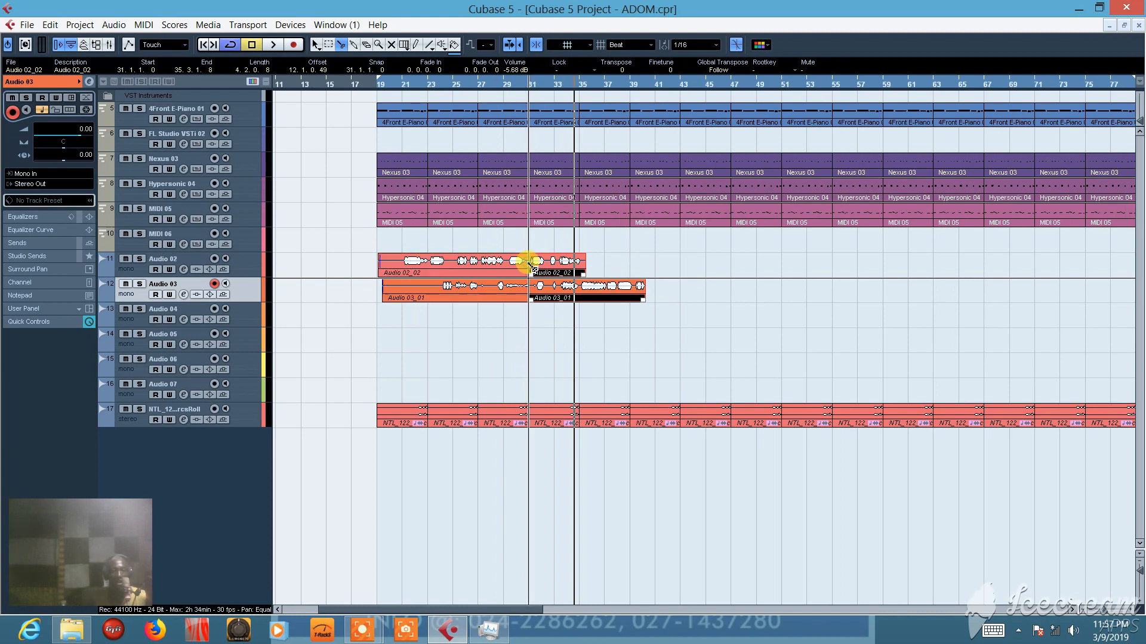
{"action": "left_click", "coordinate": [583, 291]}
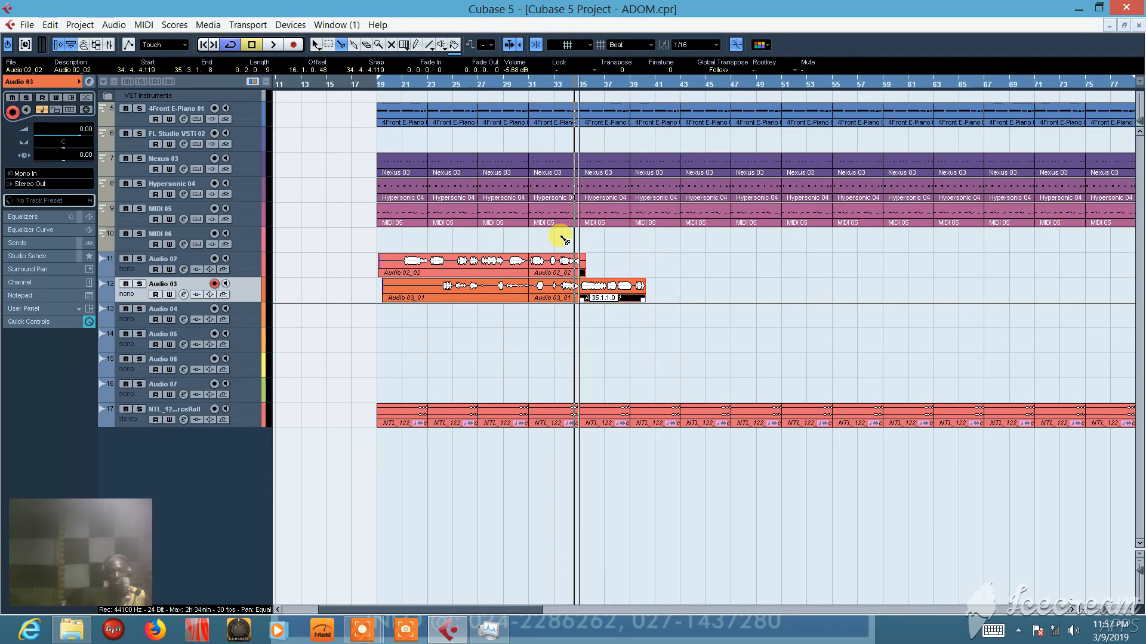
Play the split vocals from about bar 30 to bar 35 and return to the Object Selection tool.
{"action": "left_click", "coordinate": [515, 84]}
{"action": "key", "text": "space"}
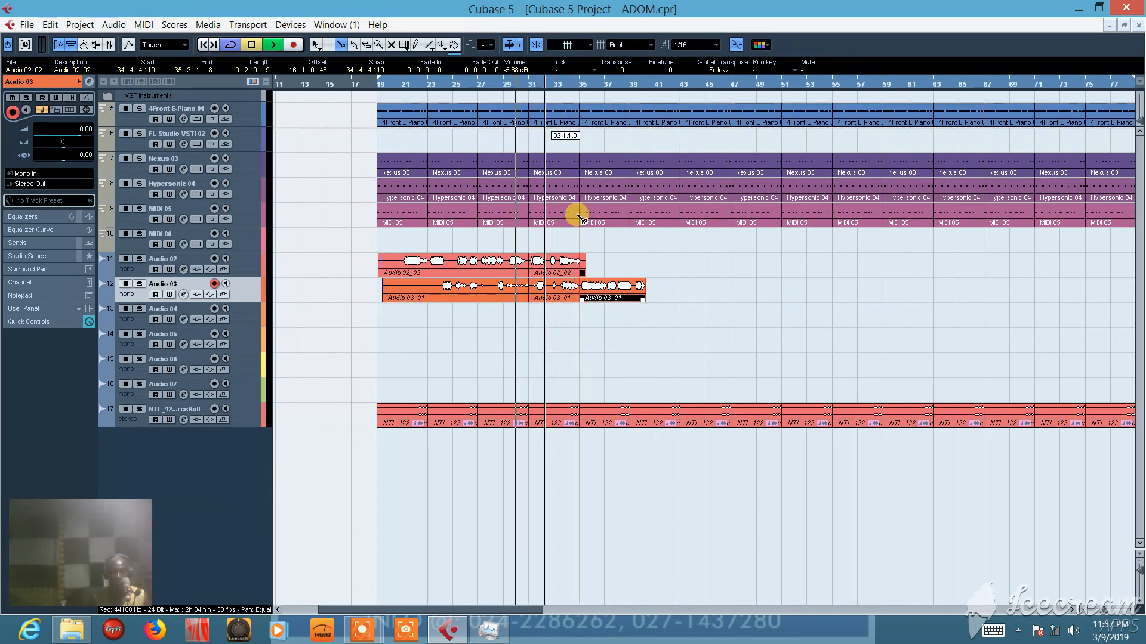
{"action": "right_click", "coordinate": [653, 267]}
{"action": "left_click", "coordinate": [655, 268]}
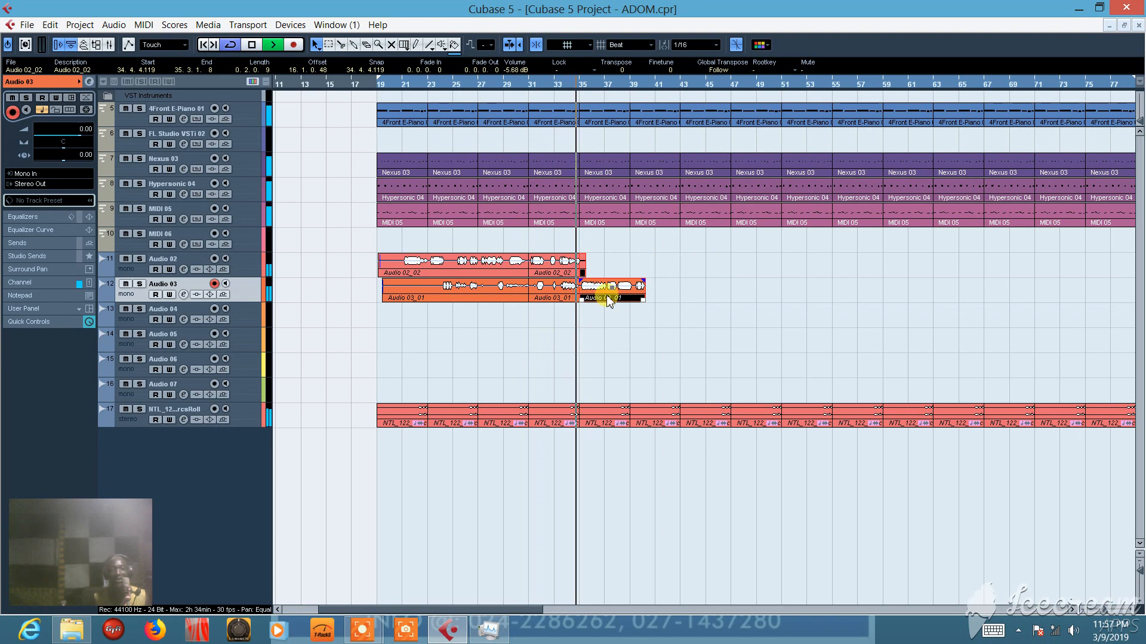
{"action": "key", "text": "space"}
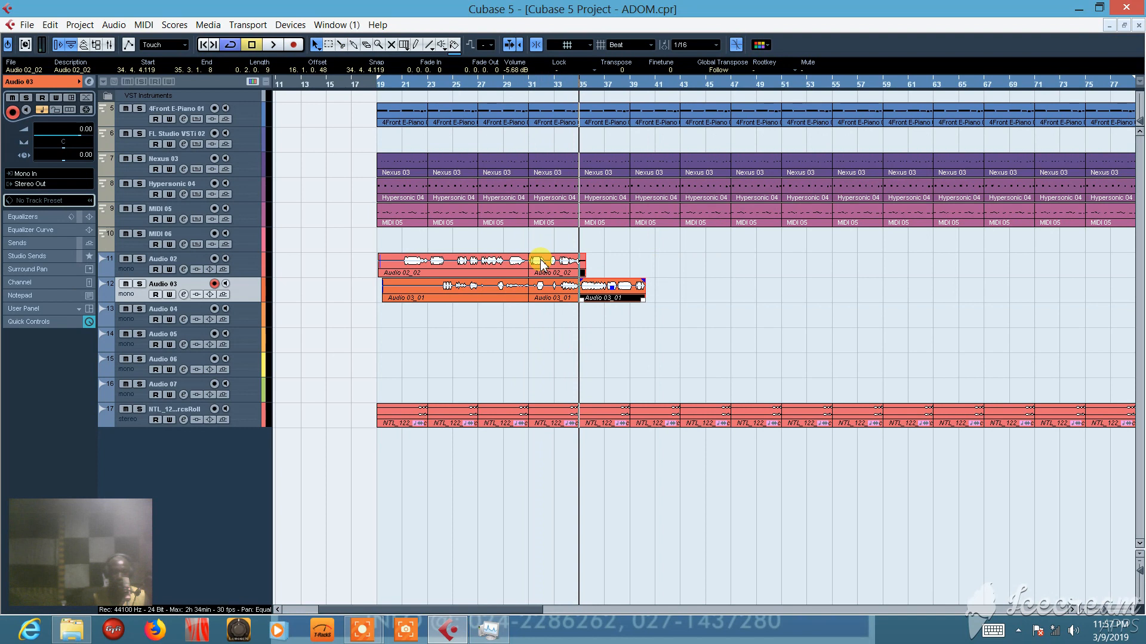
Select the Audio 02 and Audio 03 segments between bars 31 and 35 and give them Color 3.
{"action": "left_click", "coordinate": [549, 304]}
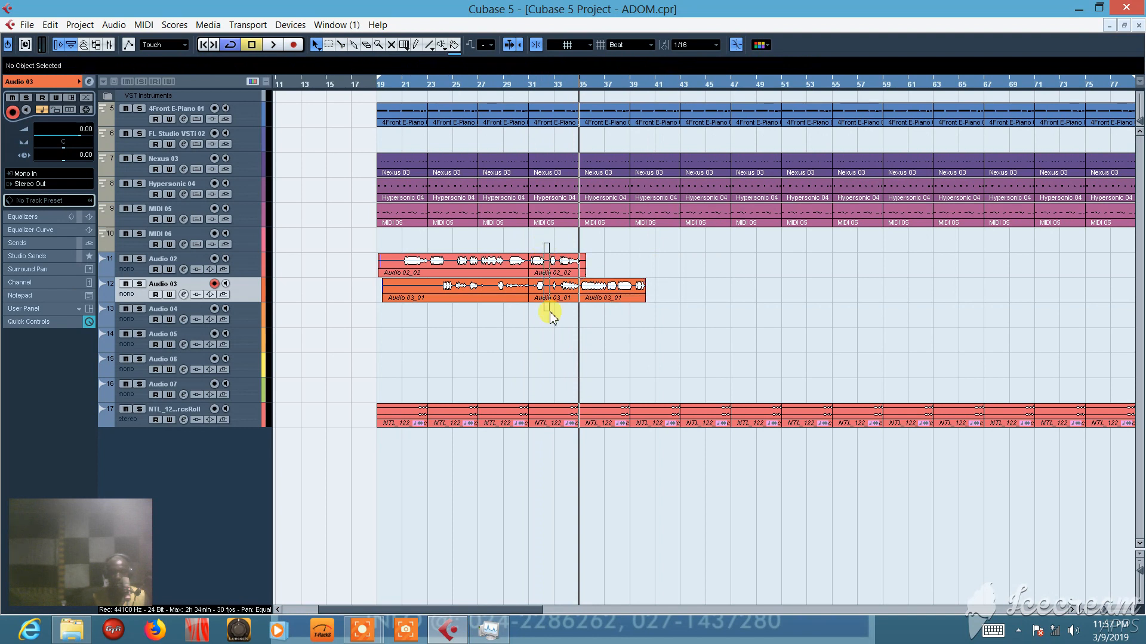
{"action": "left_click_drag", "start_coordinate": [549, 315], "coordinate": [549, 314]}
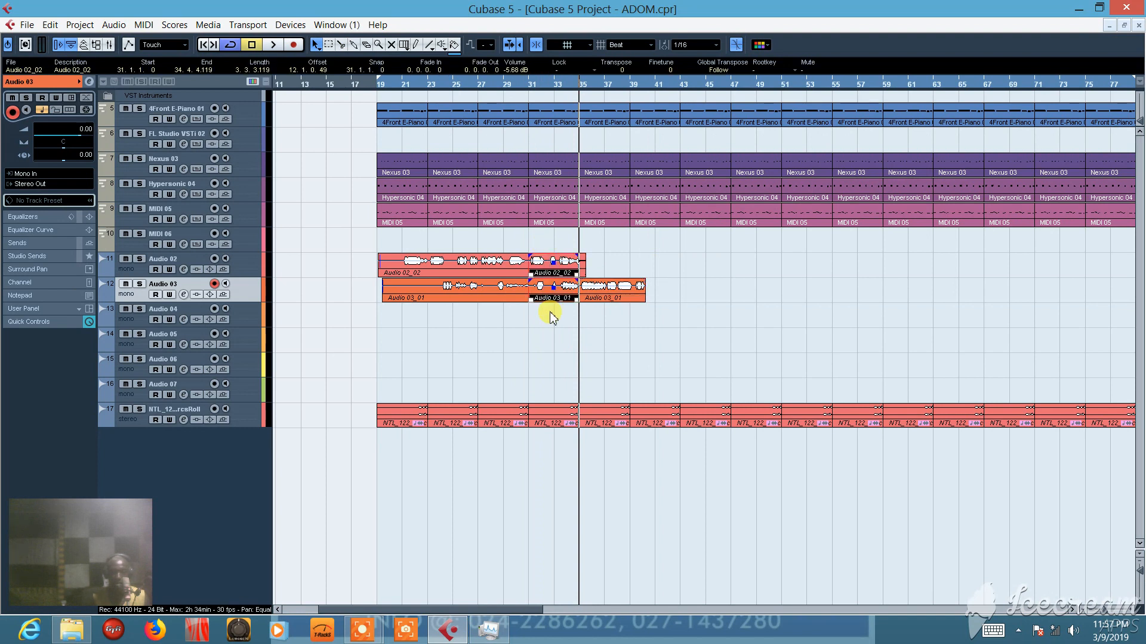
{"action": "left_click", "coordinate": [759, 47]}
{"action": "left_click", "coordinate": [770, 109]}
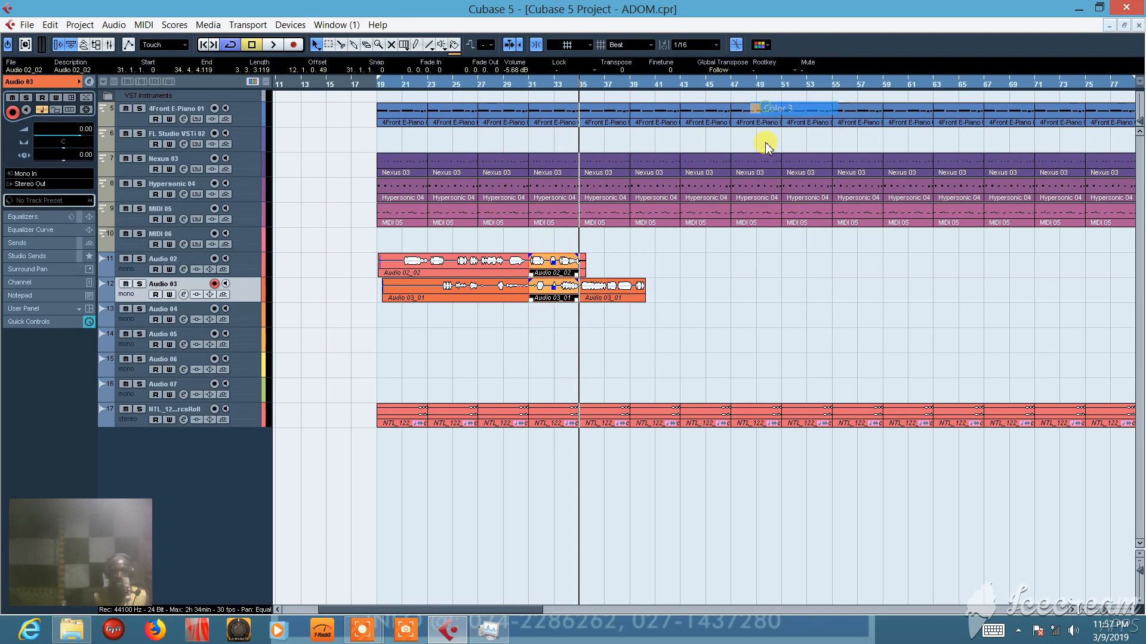
Play the last Audio 03 segment from bar 35, split it at 39.2.1.0, stop playback, and restore the selection tool.
{"action": "left_click", "coordinate": [595, 293]}
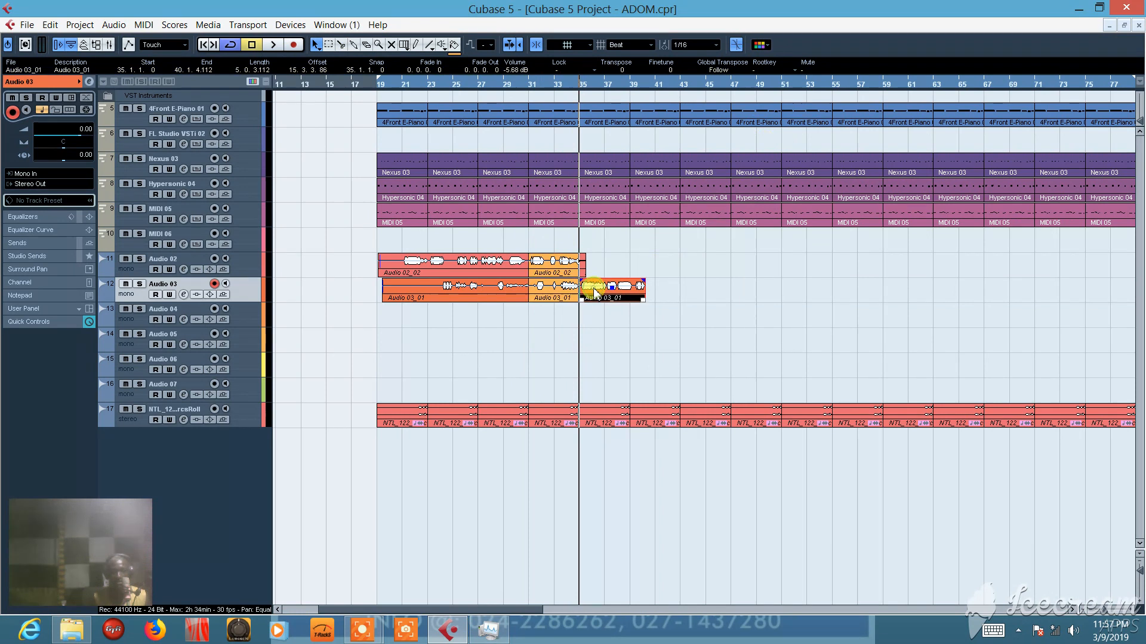
{"action": "key", "text": "space"}
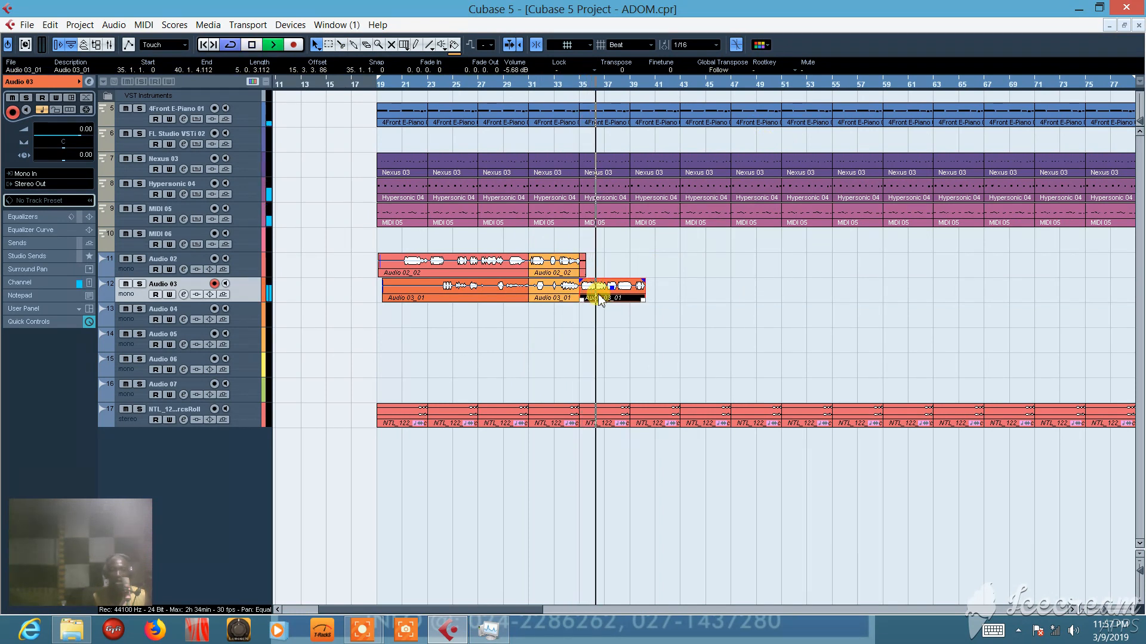
{"action": "right_click", "coordinate": [657, 292]}
{"action": "left_click", "coordinate": [684, 292]}
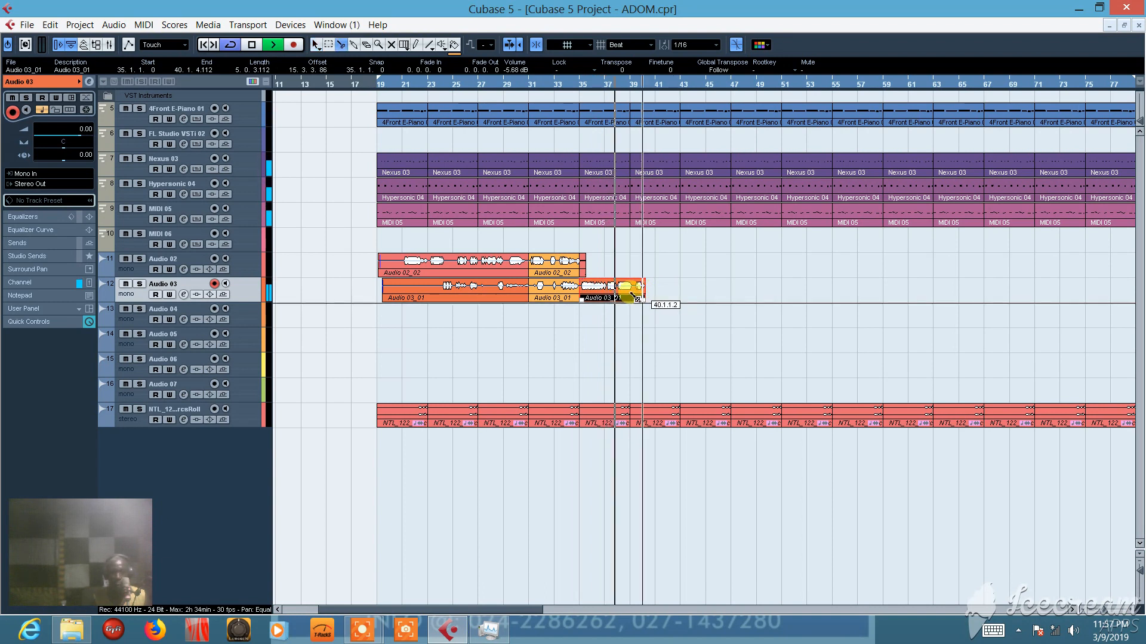
{"action": "left_click", "coordinate": [633, 294]}
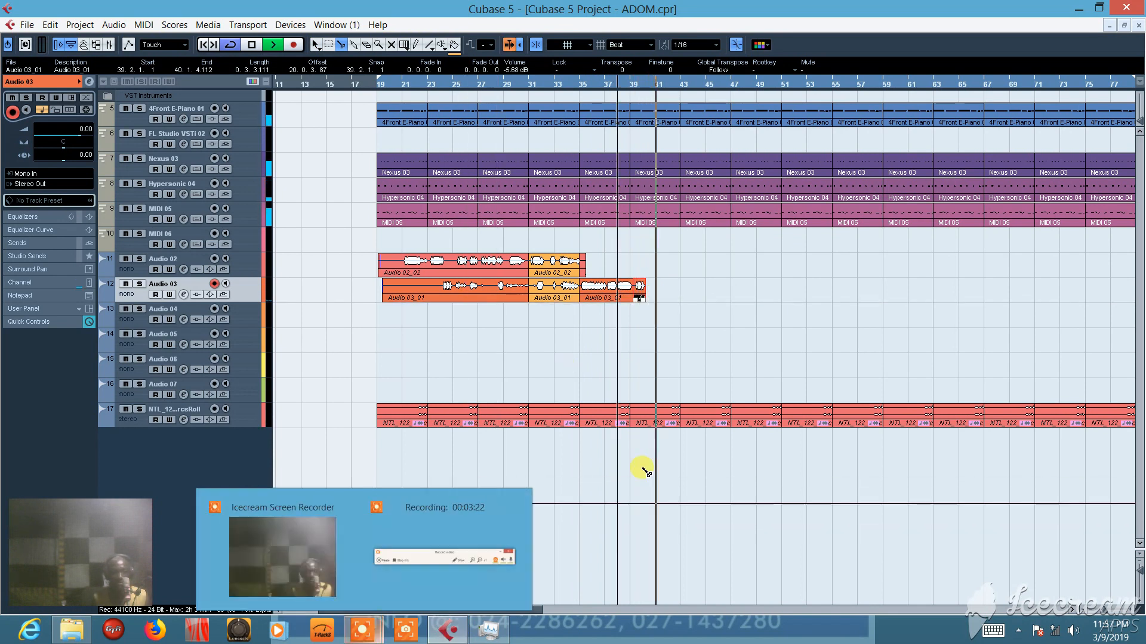
{"action": "key", "text": "space"}
{"action": "key", "text": "1"}
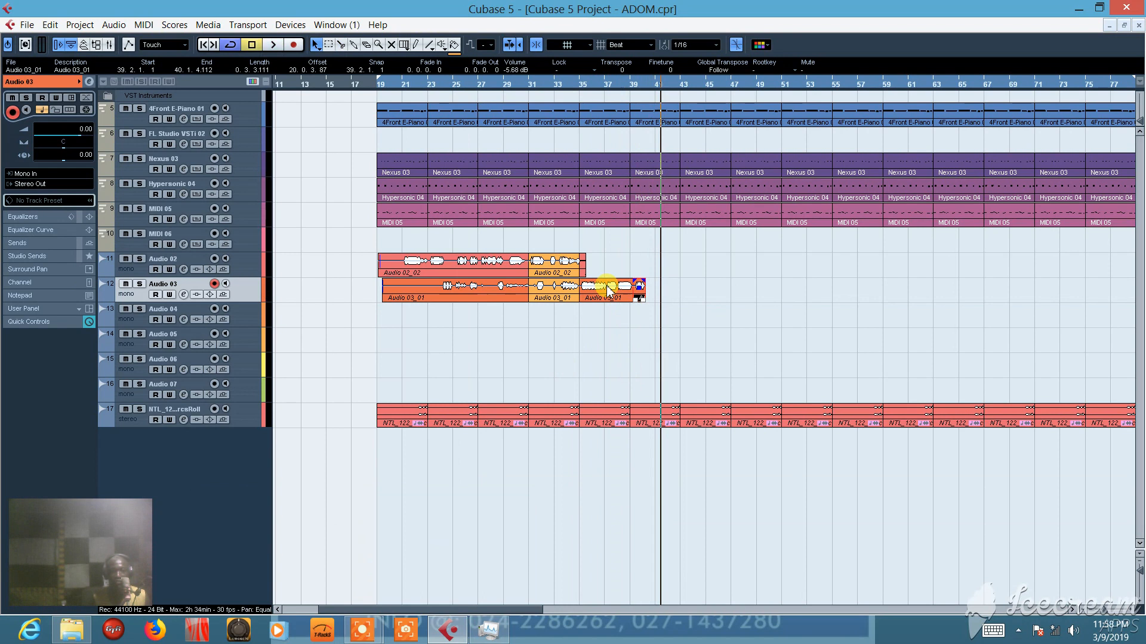
Color the Audio 03 segment between bars 35 and 39 yellow and deselect it.
{"action": "left_click", "coordinate": [617, 286]}
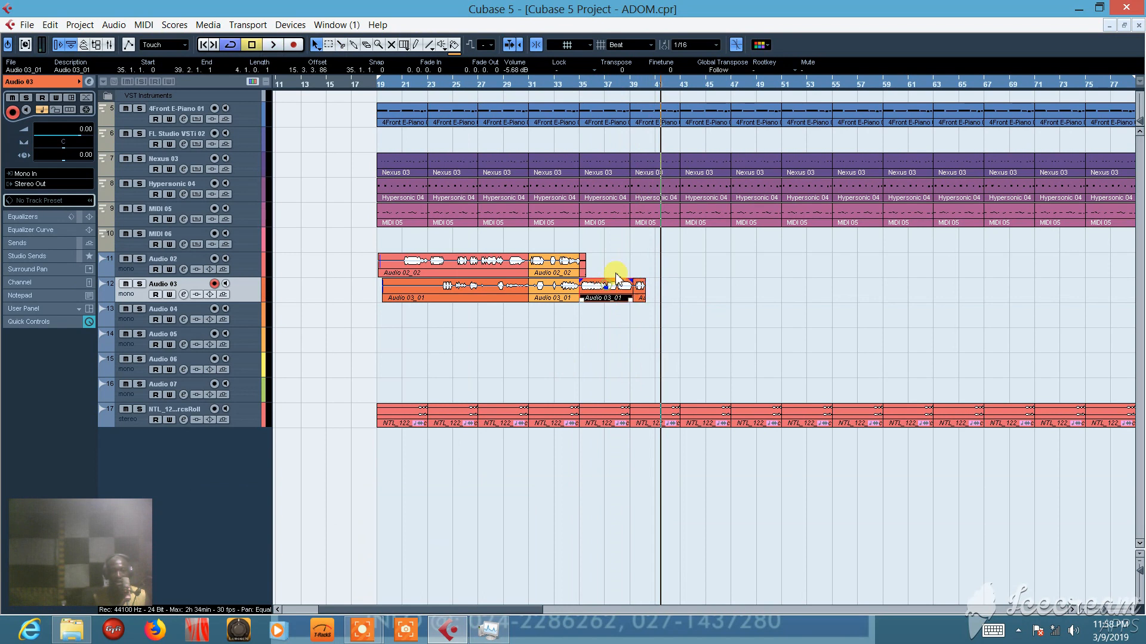
{"action": "left_click", "coordinate": [759, 45]}
{"action": "left_click", "coordinate": [775, 122]}
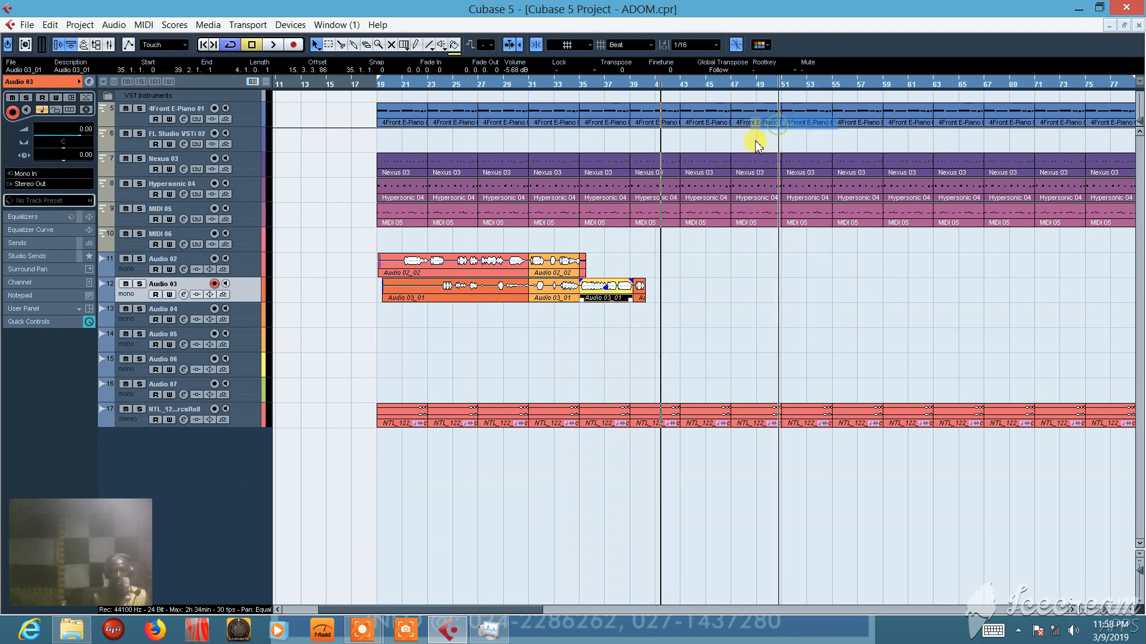
{"action": "left_click", "coordinate": [590, 320]}
Play the vocals from about bar 23, stop playback, and split the Audio 02 and Audio 03 clips at bar 23.
{"action": "left_click", "coordinate": [439, 88]}
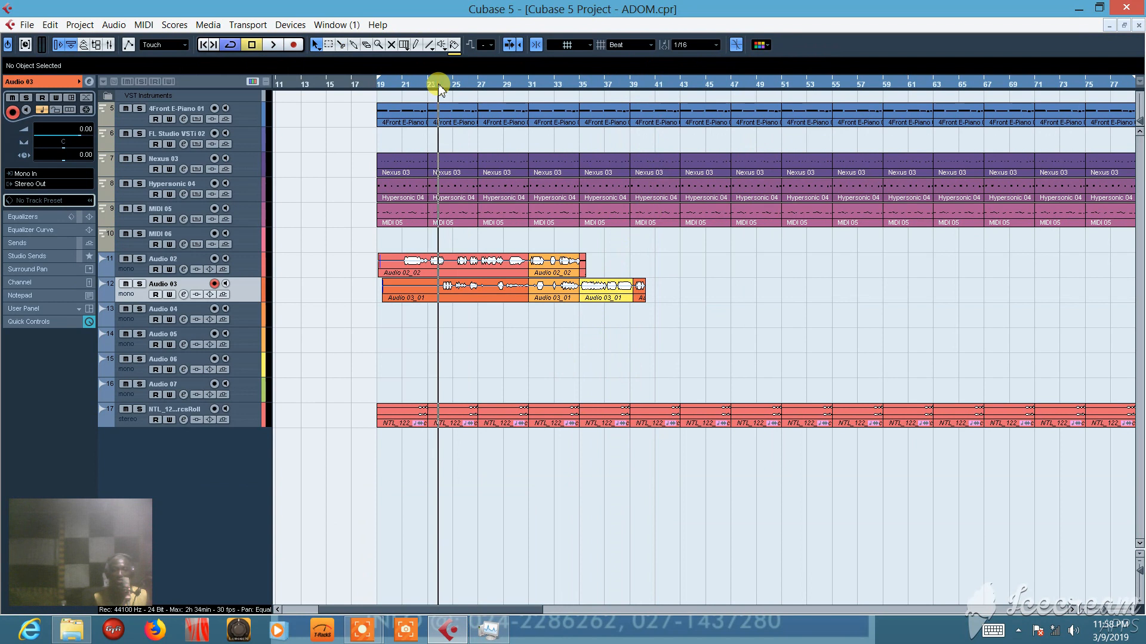
{"action": "key", "text": "space"}
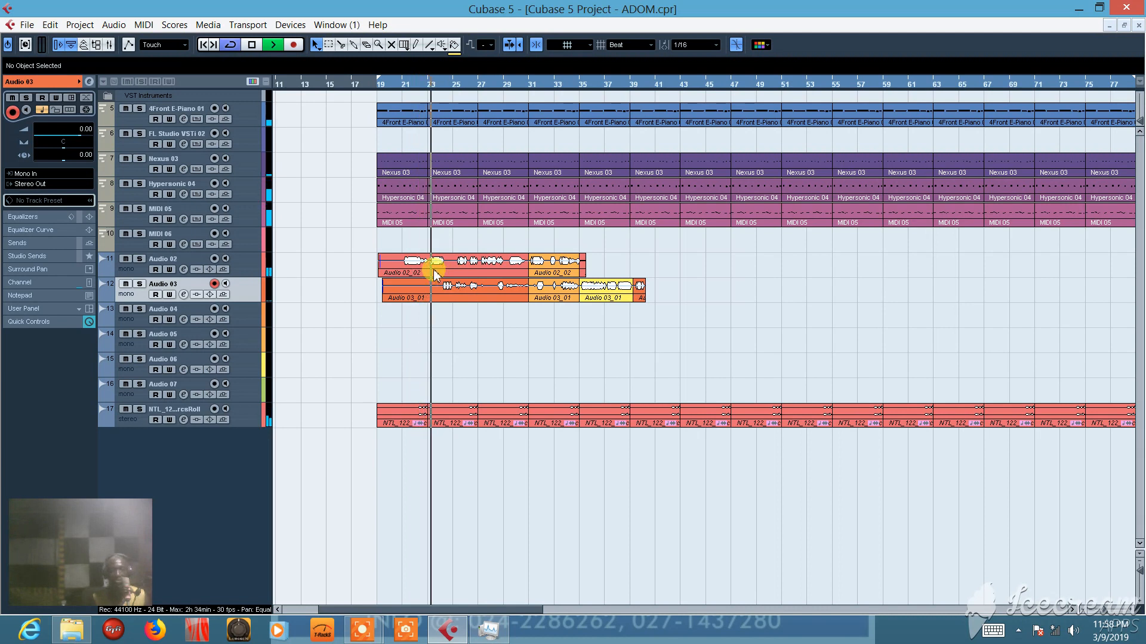
{"action": "key", "text": "space"}
{"action": "right_click", "coordinate": [471, 272]}
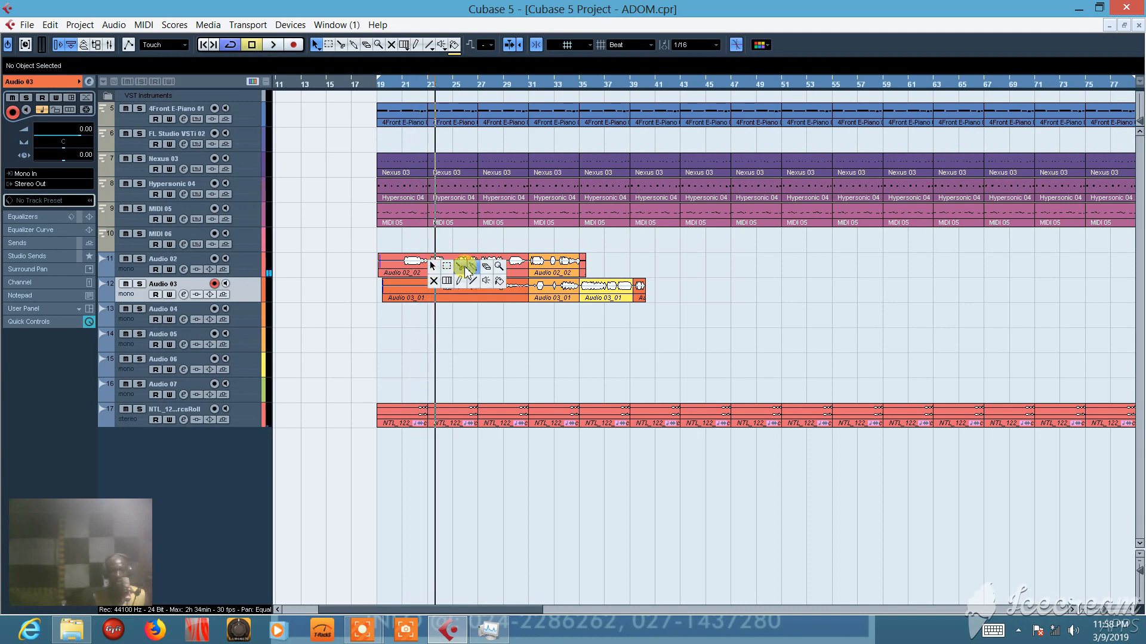
{"action": "left_click", "coordinate": [461, 266]}
{"action": "left_click", "coordinate": [432, 269]}
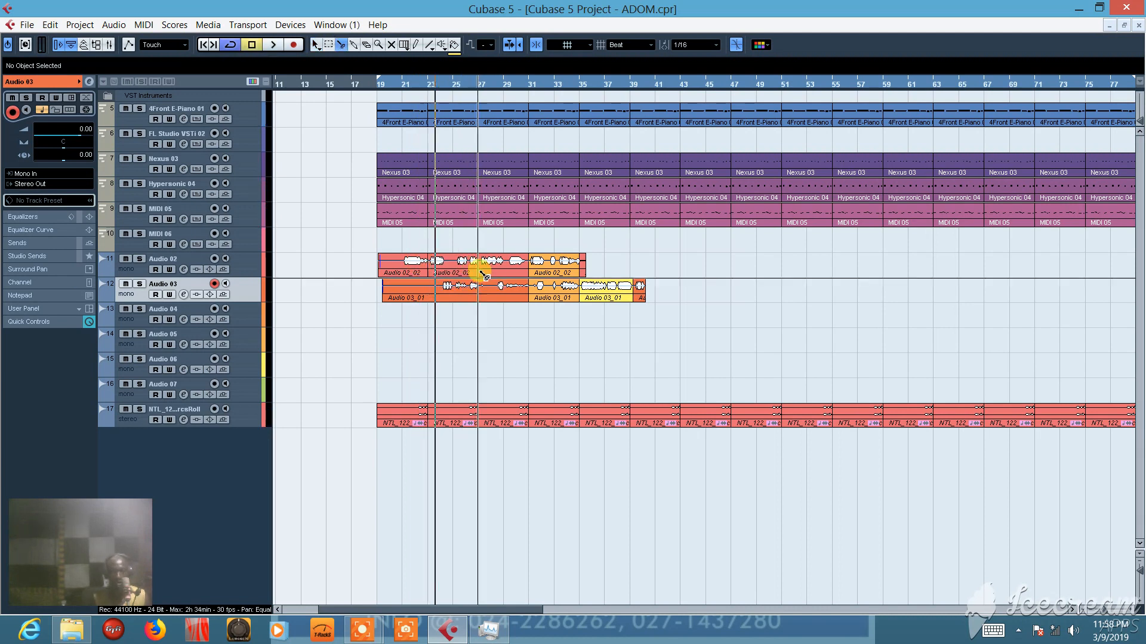
{"action": "left_click", "coordinate": [432, 296]}
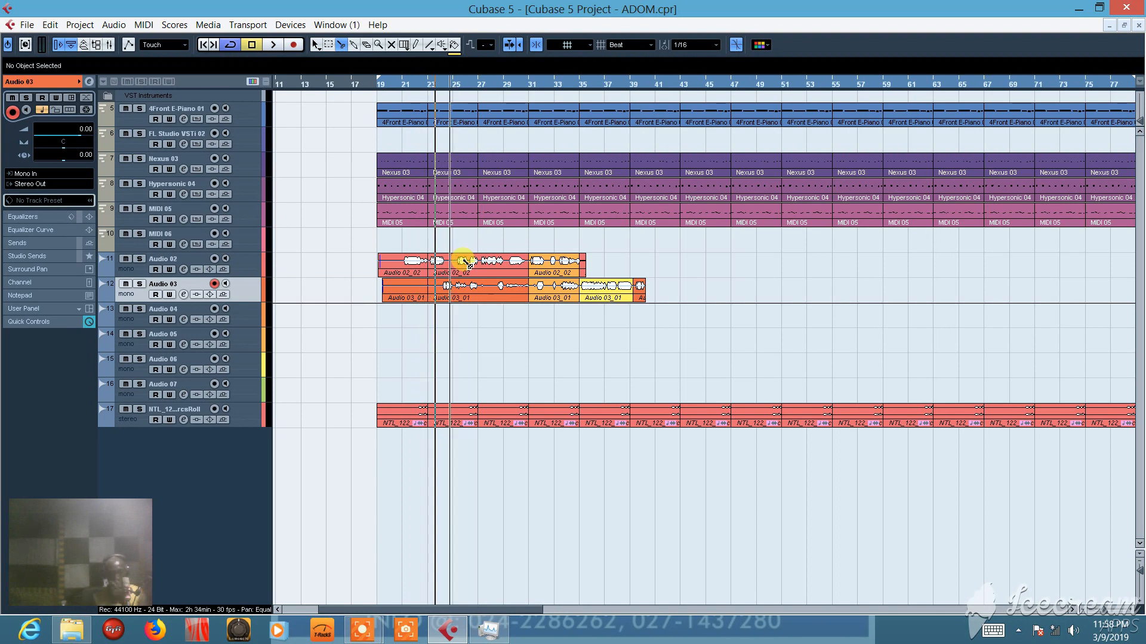
Select the Audio 02 and Audio 03 segments between bars 23 and 31 and give them Color 8.
{"action": "left_click_drag", "start_coordinate": [466, 248], "coordinate": [516, 280]}
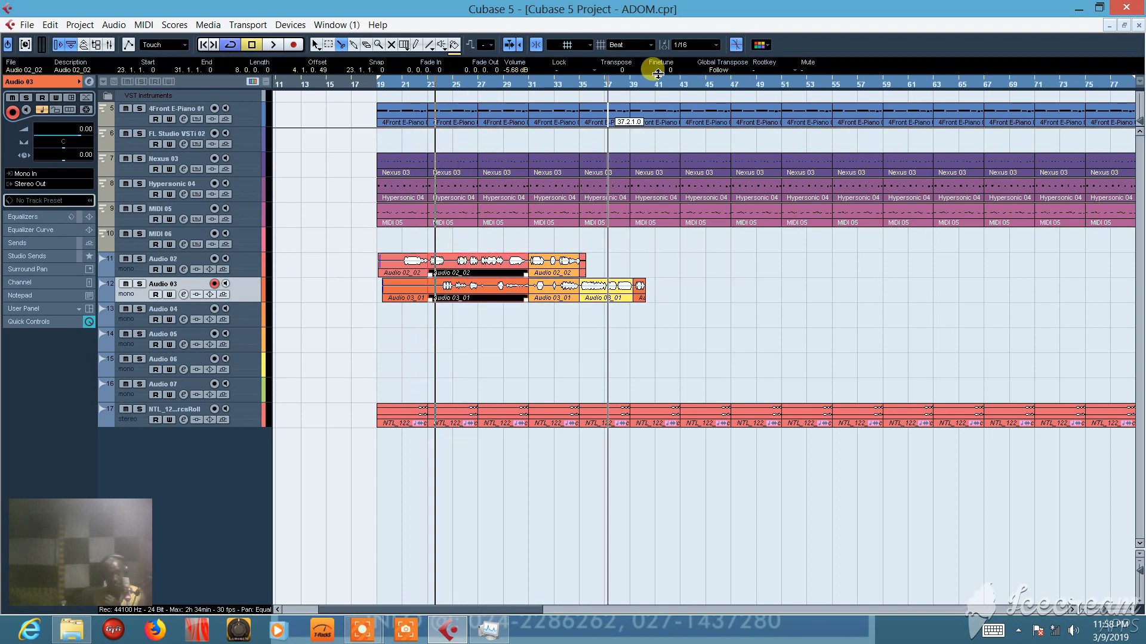
{"action": "left_click", "coordinate": [760, 44]}
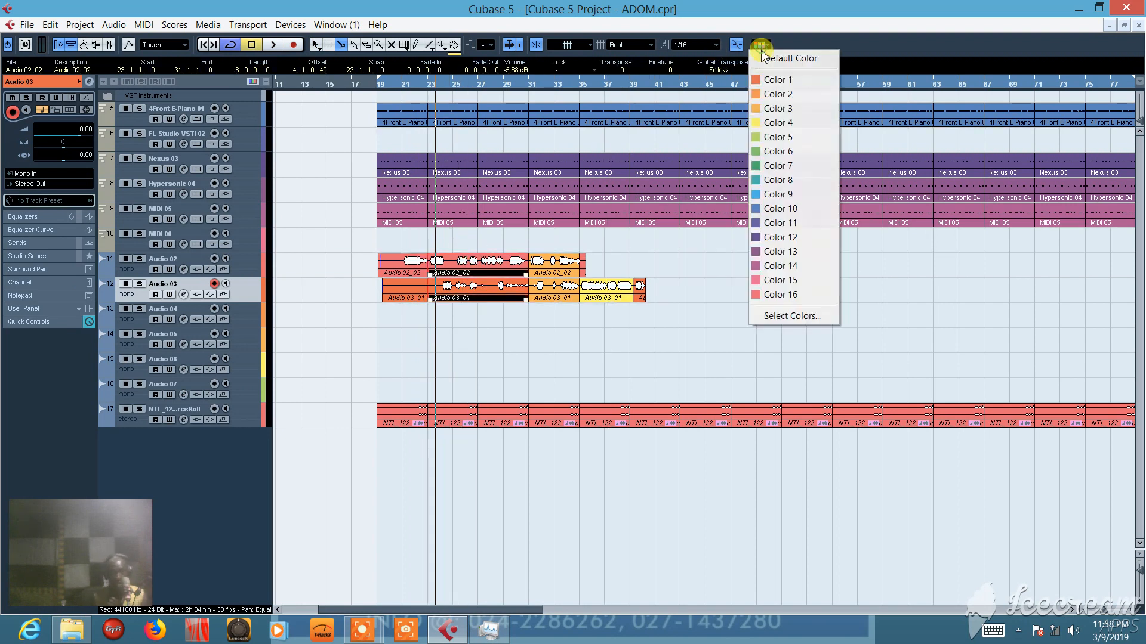
{"action": "left_click", "coordinate": [771, 179]}
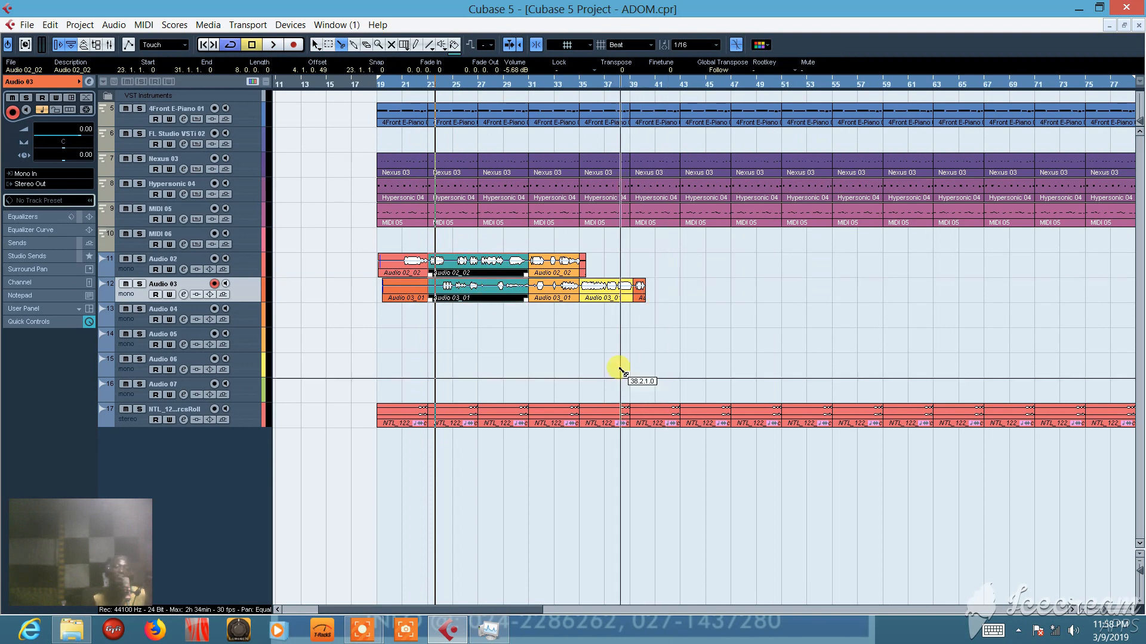
Audition the vocal sections from bars 23, 31 and 35, selecting the short Audio 02 segment after bar 35, and stop playback.
{"action": "mouse_move", "coordinate": [357, 637]}
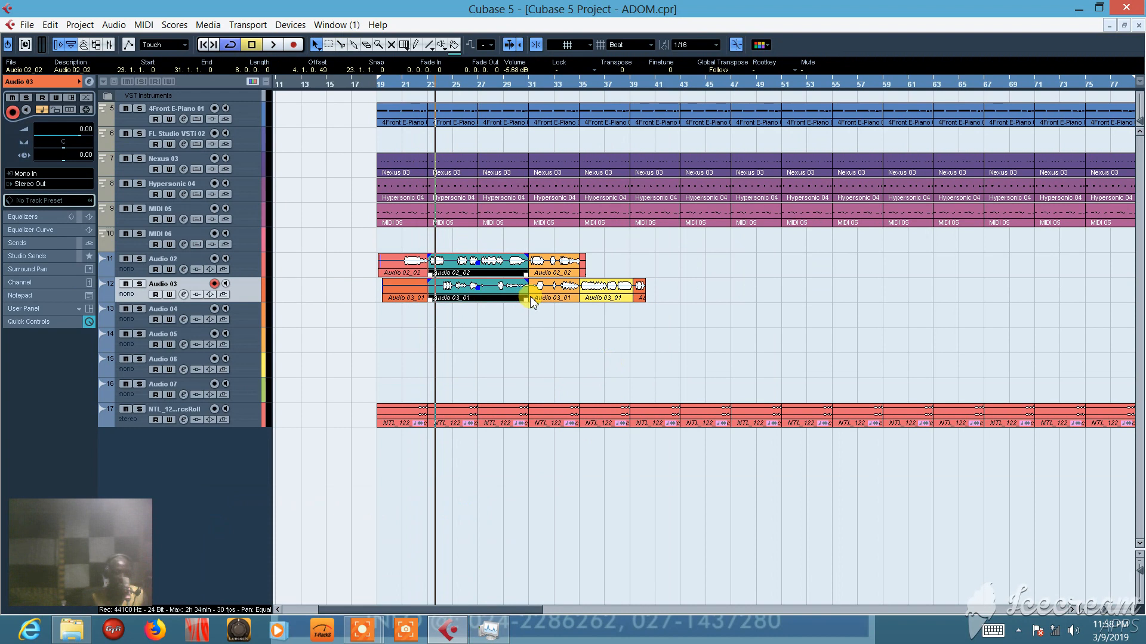
{"action": "key", "text": "space"}
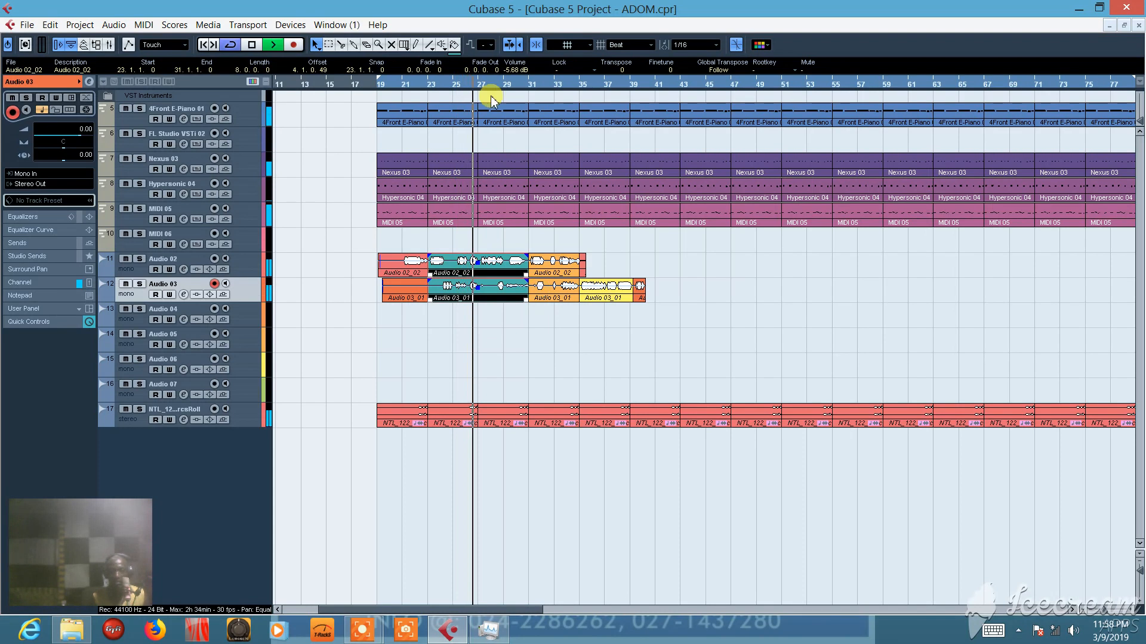
{"action": "key", "text": "space"}
{"action": "left_click", "coordinate": [531, 80]}
{"action": "key", "text": "space"}
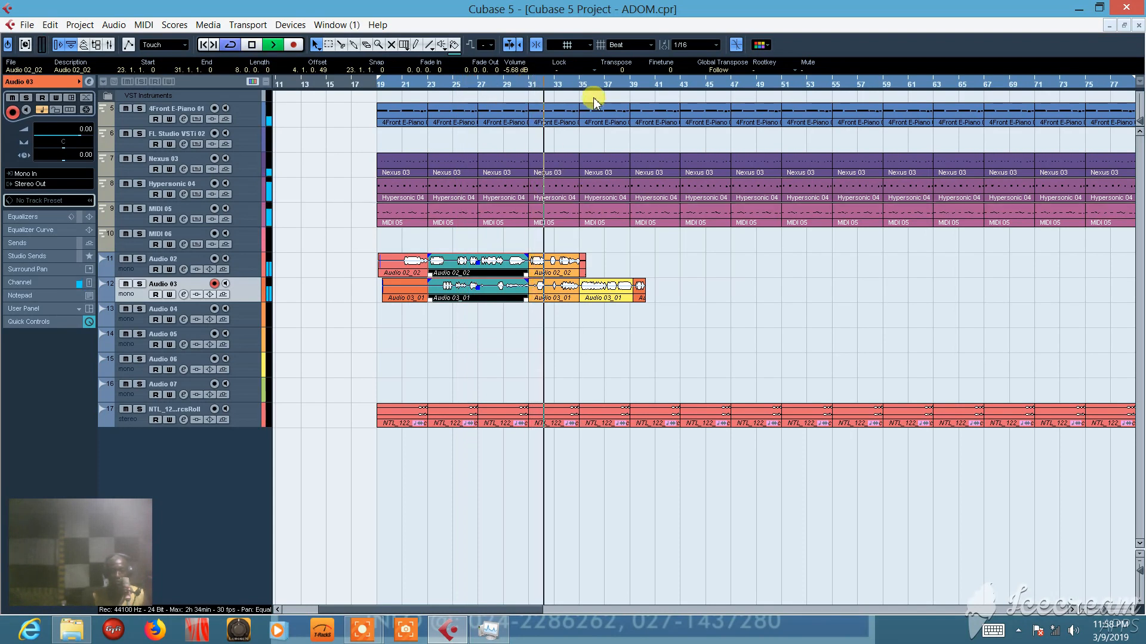
{"action": "key", "text": "space"}
{"action": "left_click", "coordinate": [579, 82]}
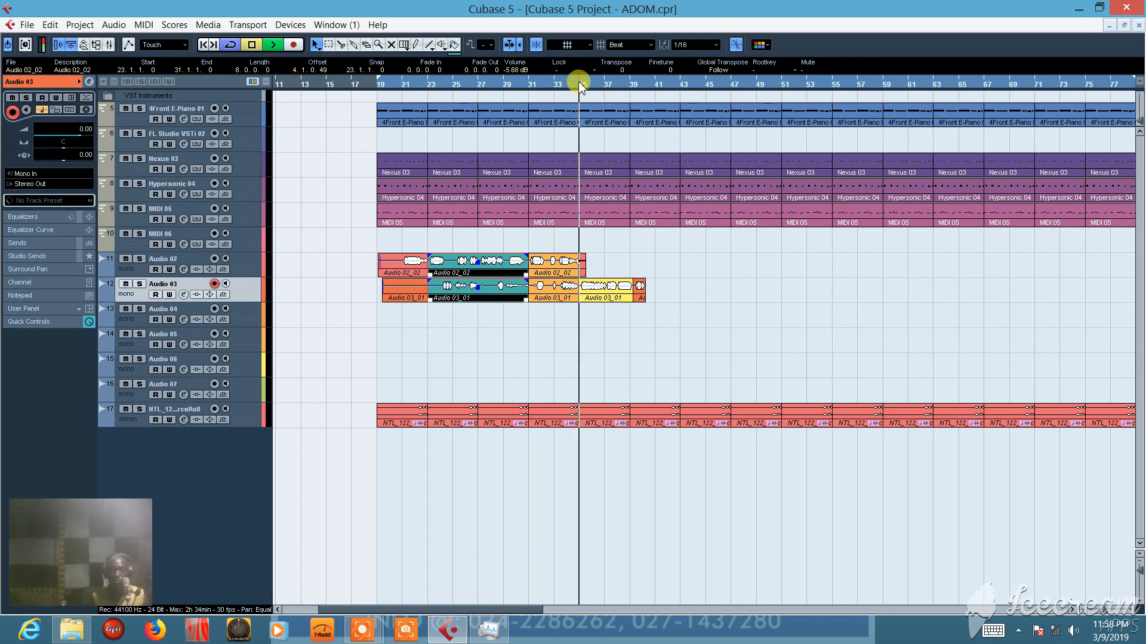
{"action": "key", "text": "space"}
{"action": "left_click", "coordinate": [583, 270]}
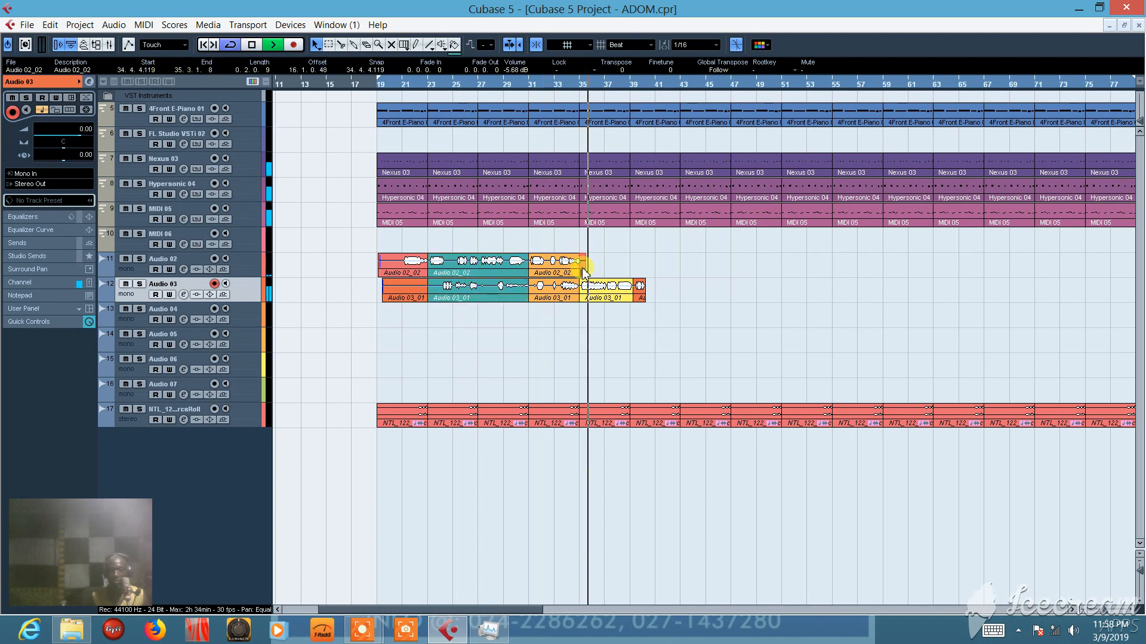
{"action": "key", "text": "space"}
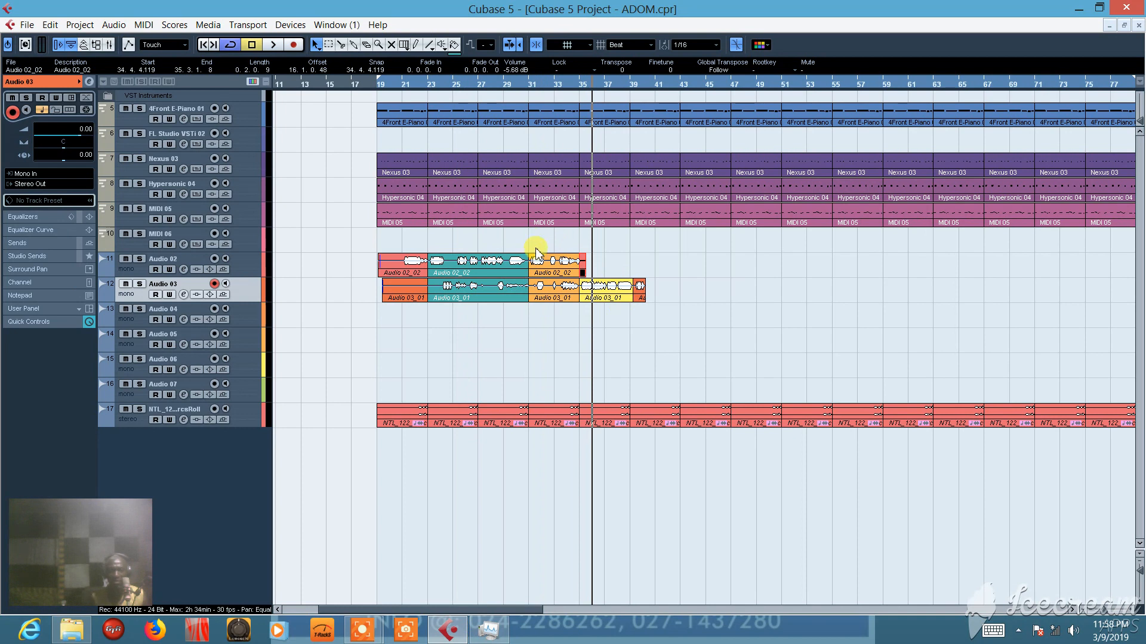
Copy the Audio 02 and Audio 03 segments between bars 31 and 35 to bar 39, play the copies, and stop playback.
{"action": "left_click_drag", "start_coordinate": [539, 246], "coordinate": [549, 281]}
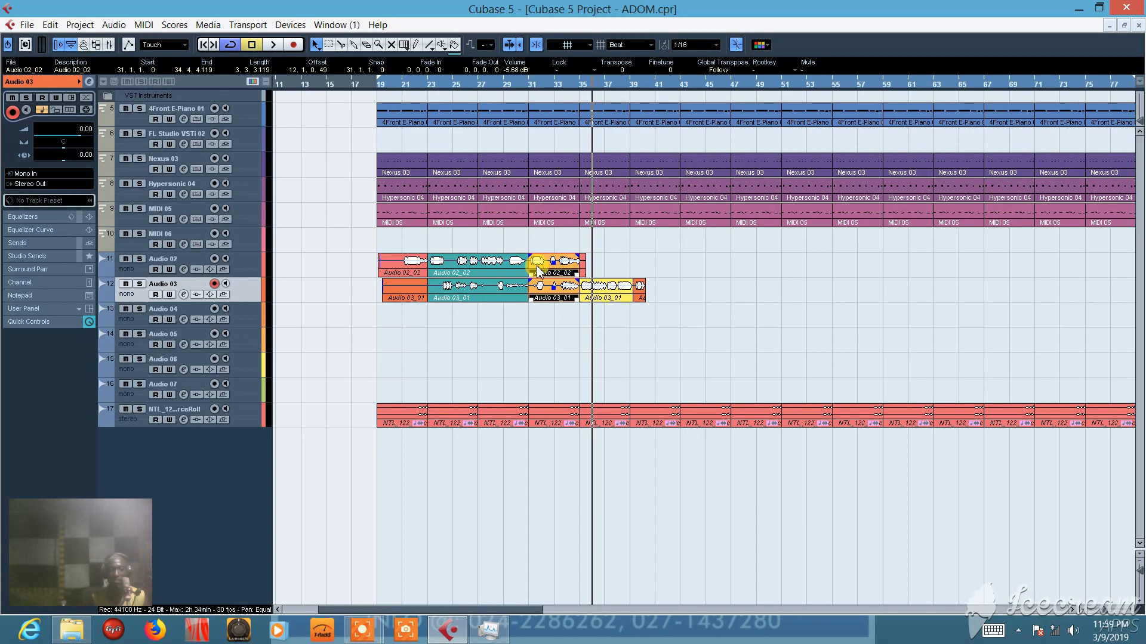
{"action": "left_click_drag", "start_coordinate": [537, 272], "coordinate": [641, 268]}
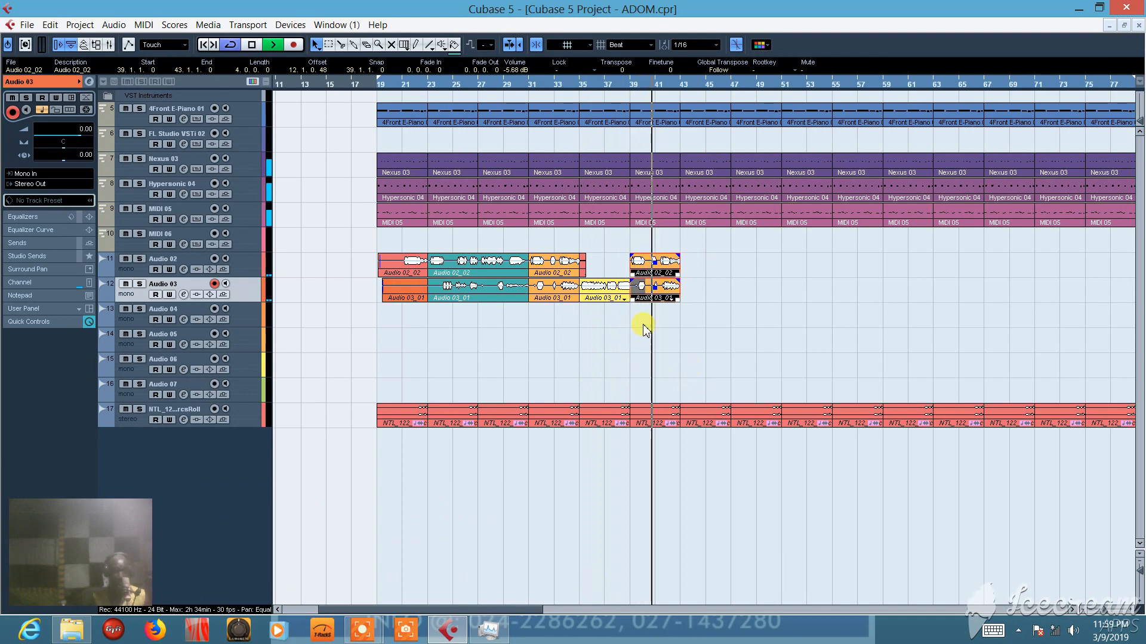
{"action": "key", "text": "space"}
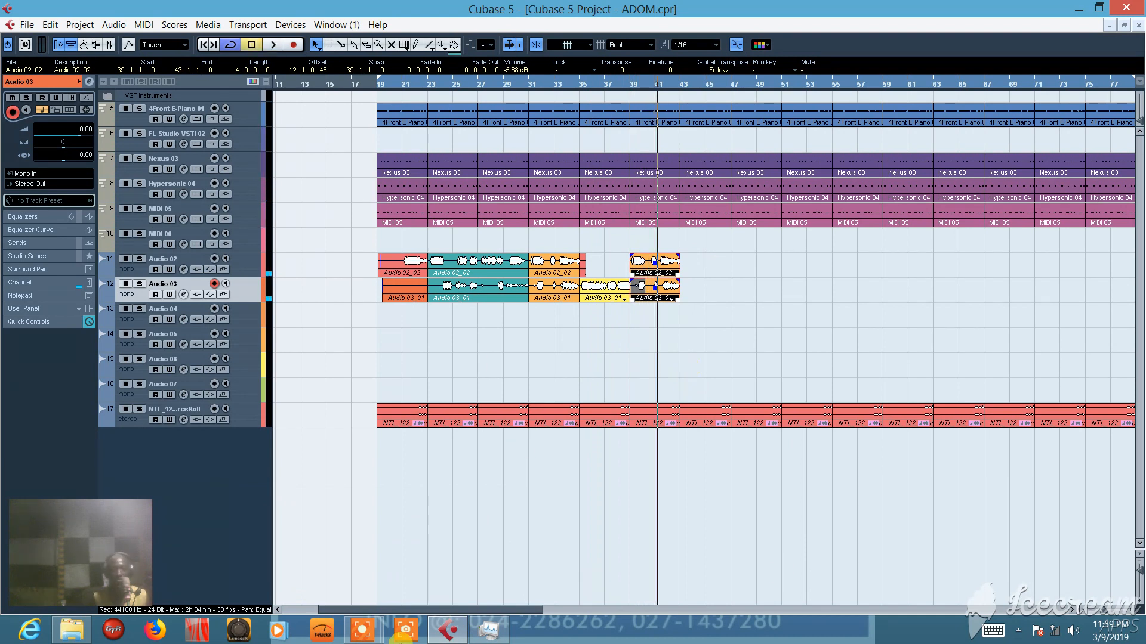